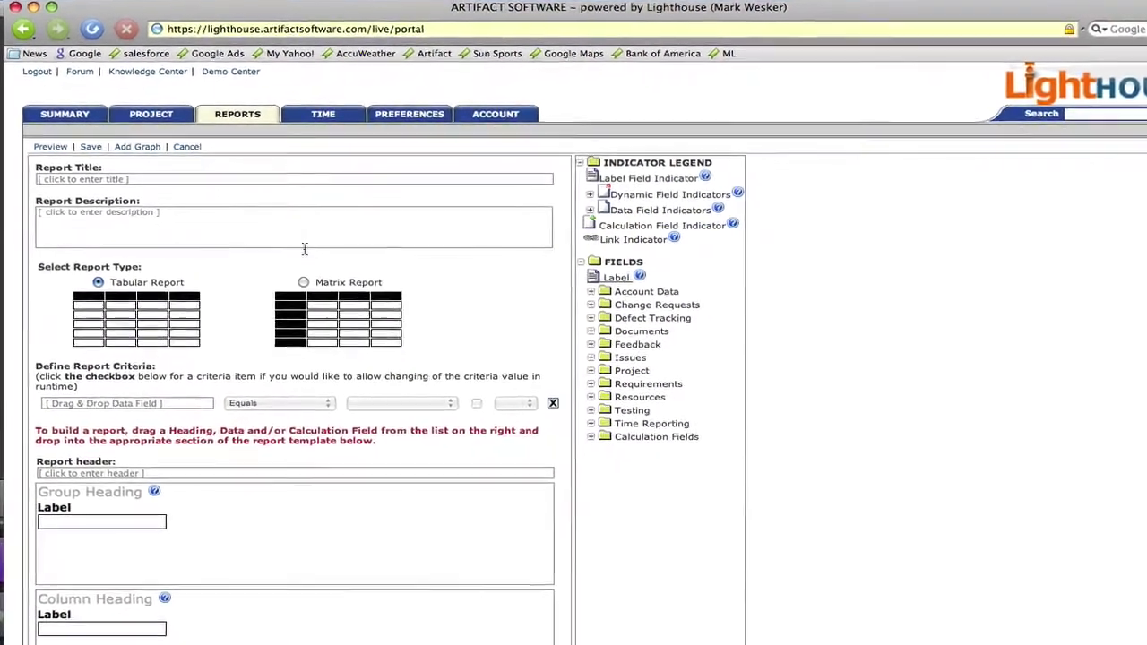
Switch the report type to Matrix Report and title the report "Requirements Status Summary".
{"action": "left_click", "coordinate": [318, 284]}
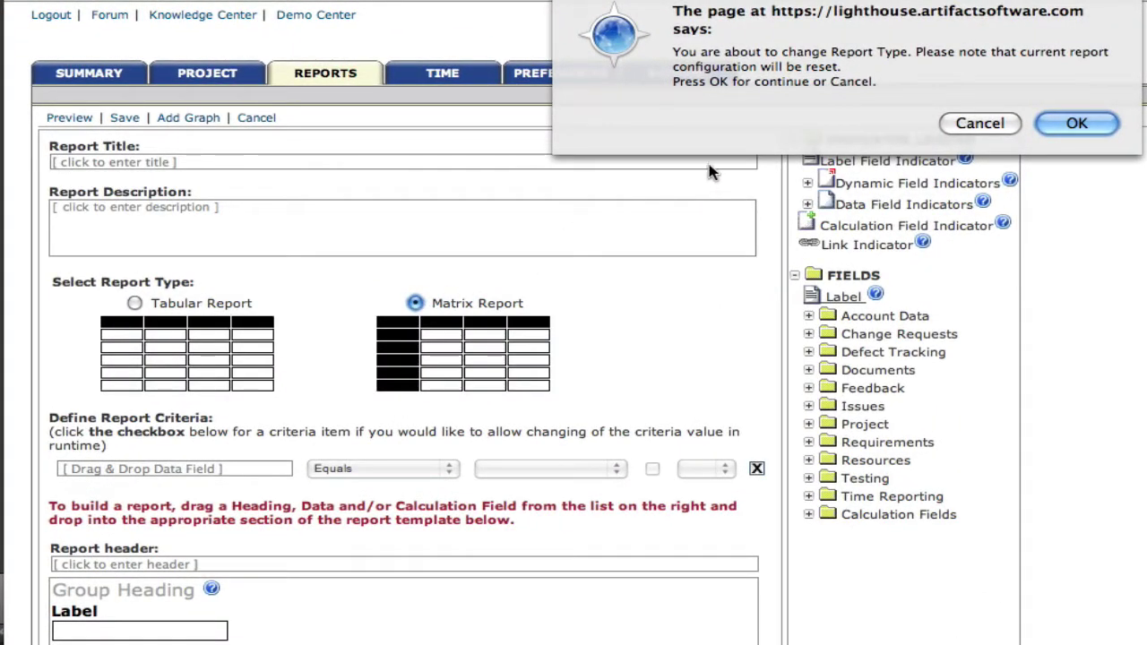
{"action": "left_click", "coordinate": [1076, 124]}
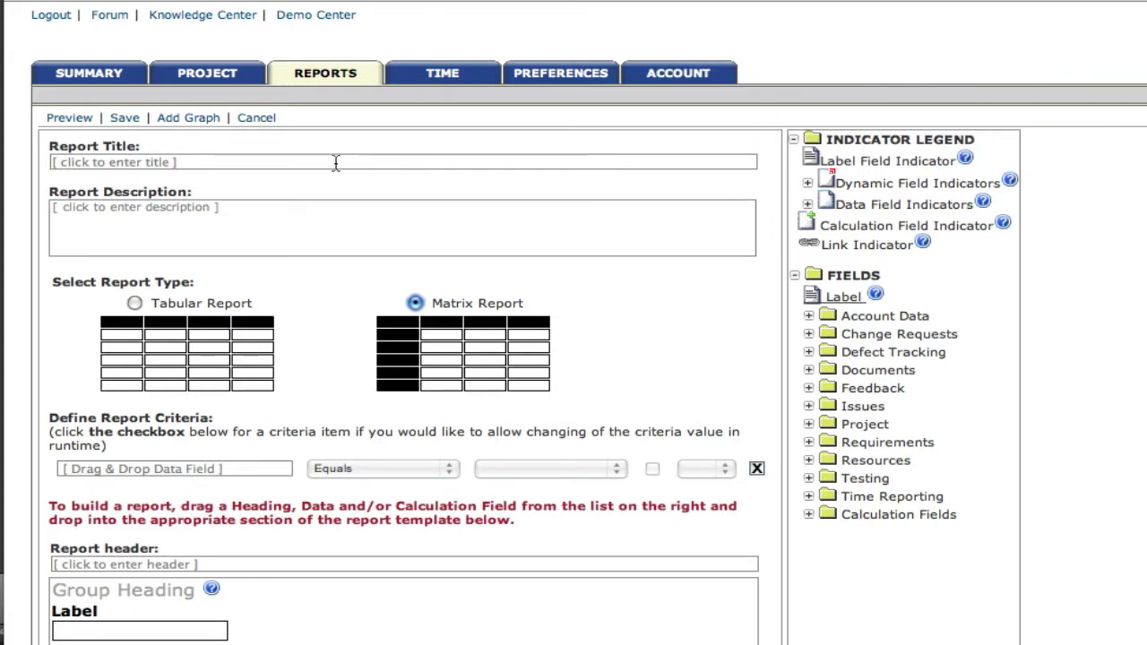
{"action": "left_click", "coordinate": [215, 162]}
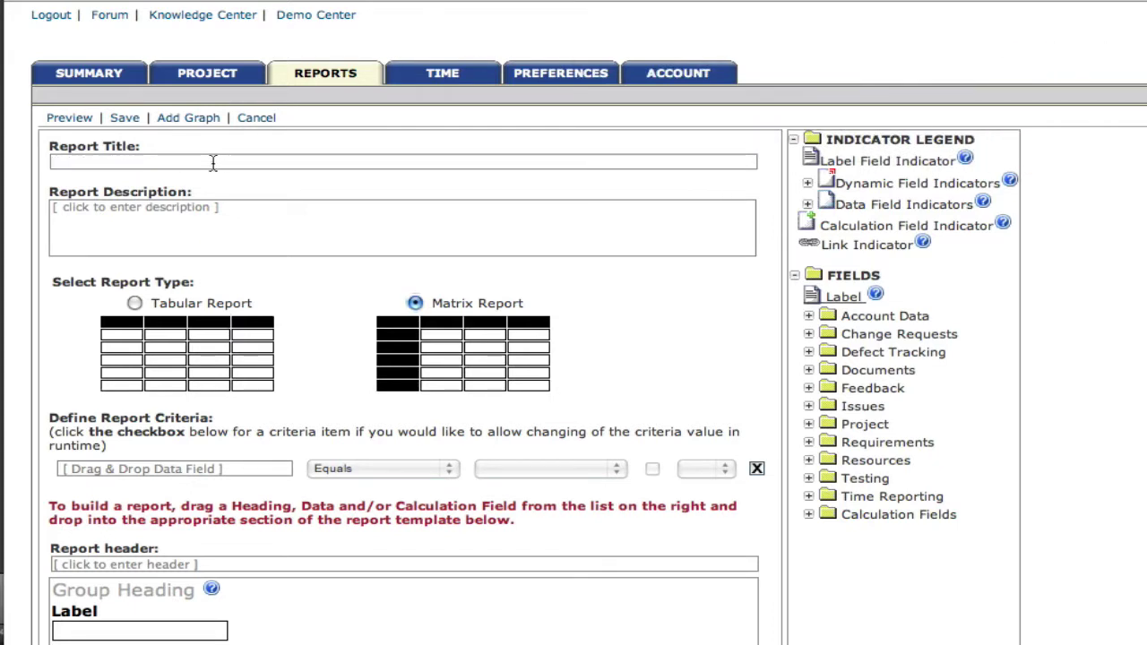
{"action": "type", "text": "Requirements Status Summary"}
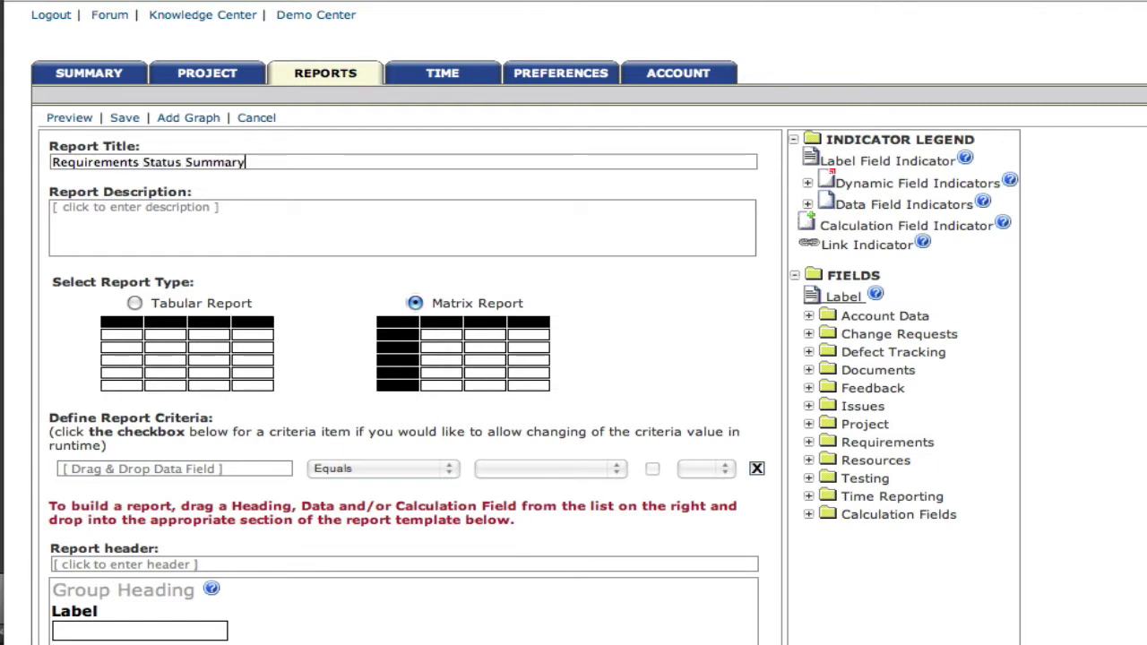
Add the Approval field from the Requirements fields to the report's Column Heading section.
{"action": "scroll", "coordinate": [329, 281], "scroll_direction": "down", "scroll_amount": 10}
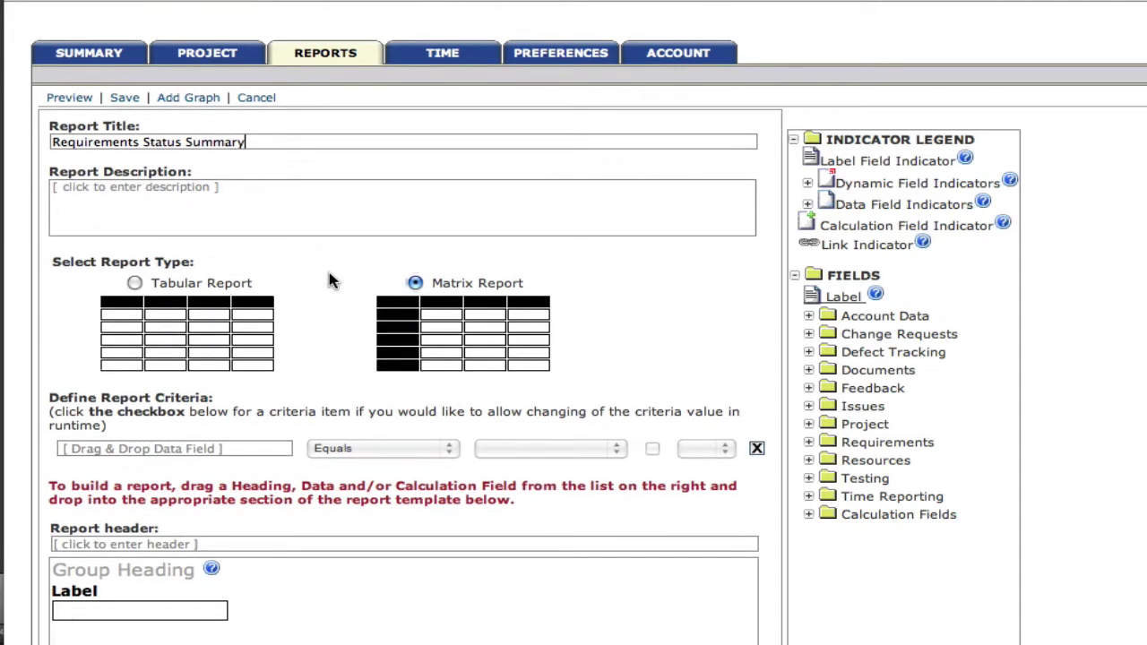
{"action": "scroll", "coordinate": [328, 280], "scroll_direction": "down", "scroll_amount": 2}
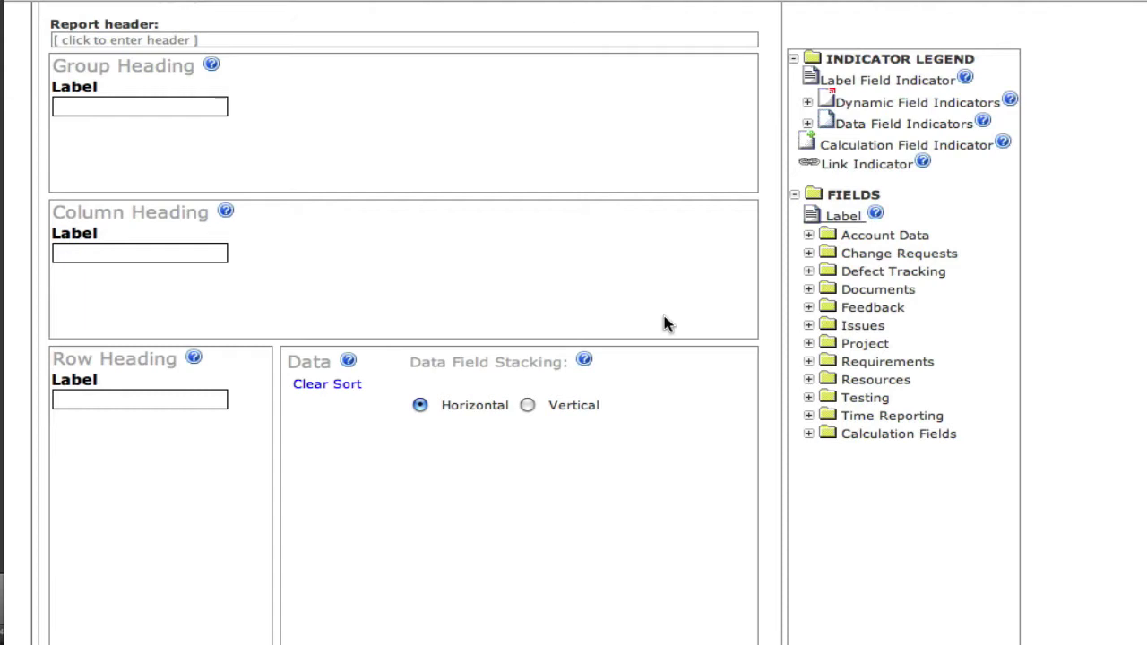
{"action": "left_click", "coordinate": [810, 363]}
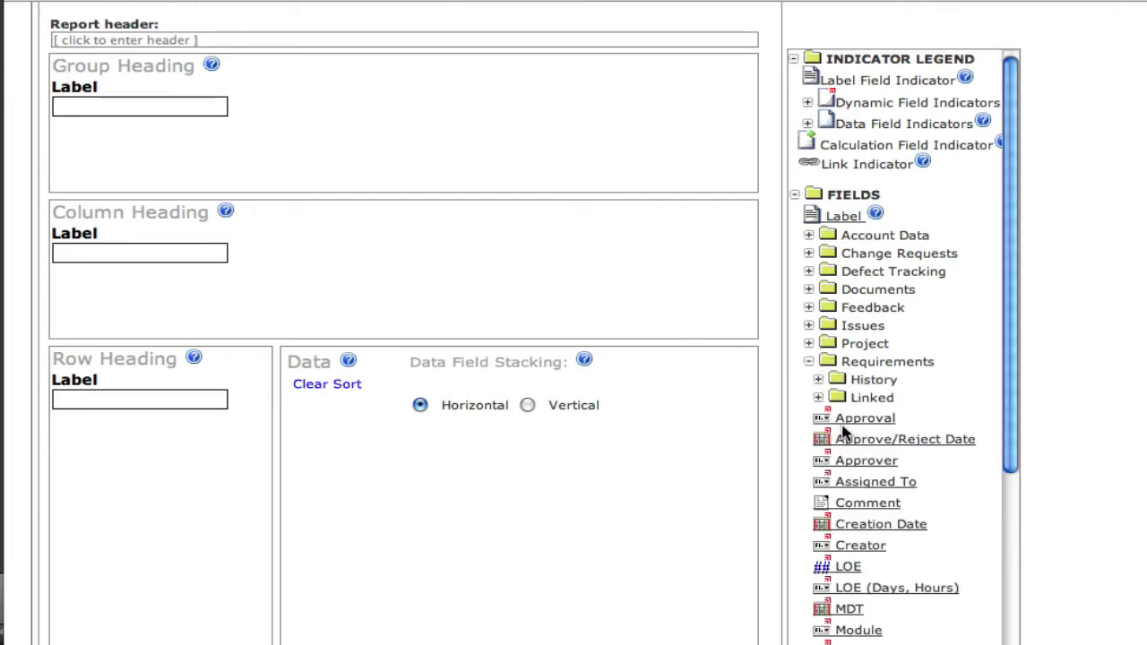
{"action": "left_click_drag", "start_coordinate": [826, 418], "coordinate": [503, 326]}
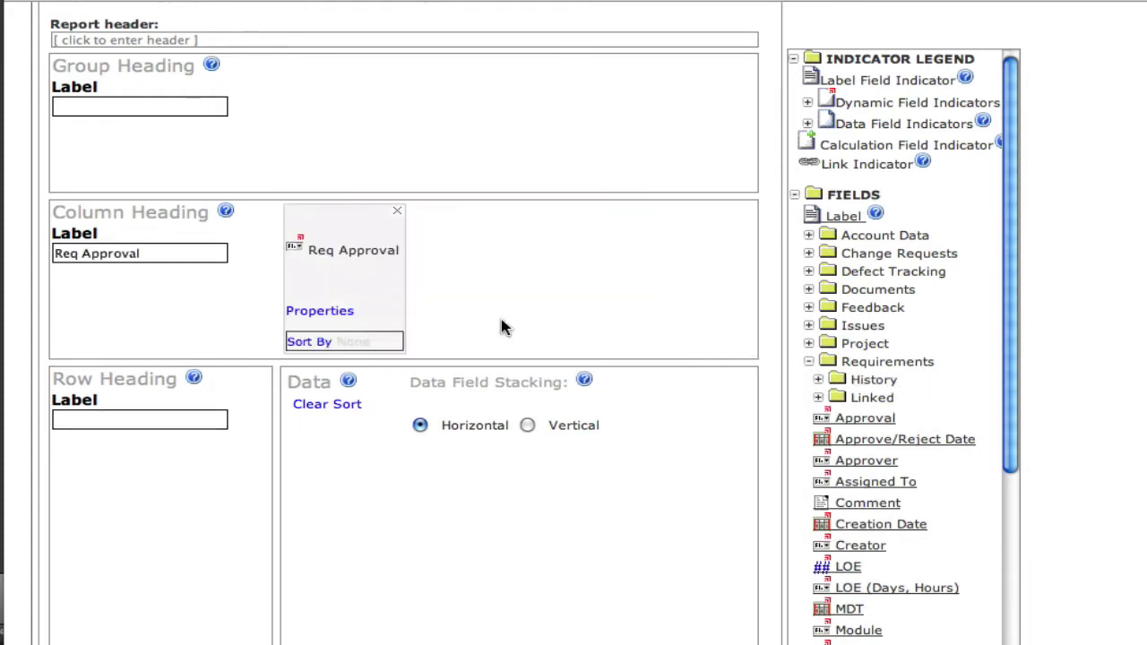
Add the Requirements Status field as the row heading and Total Requirements as the data field.
{"action": "scroll", "coordinate": [898, 425], "scroll_direction": "down", "scroll_amount": 5}
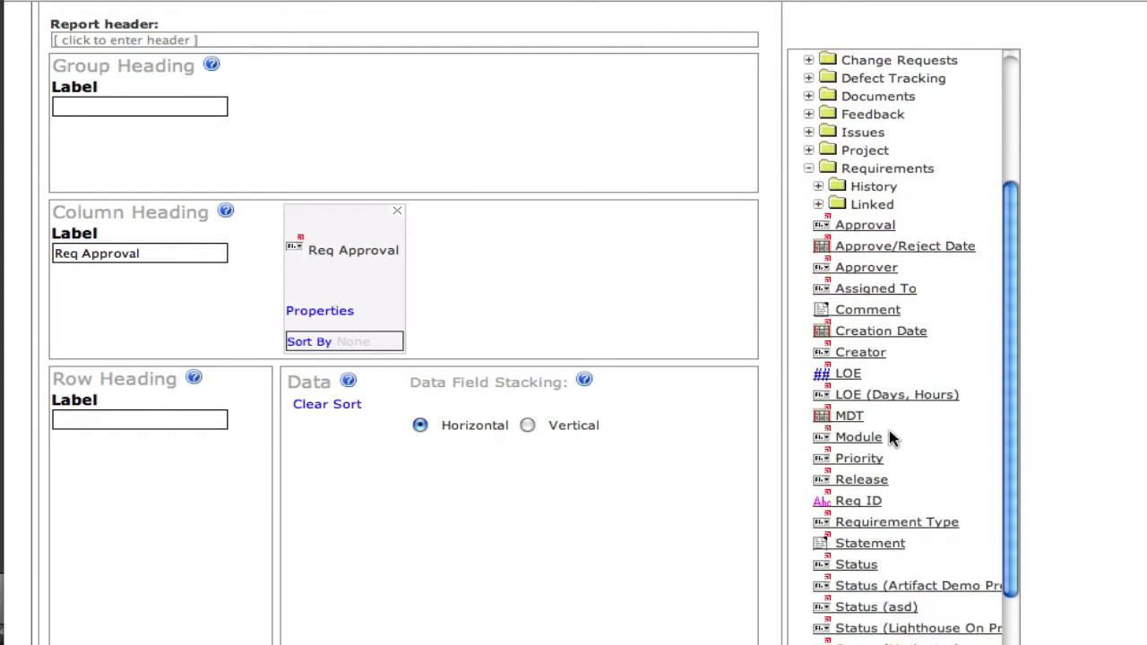
{"action": "left_click_drag", "start_coordinate": [841, 565], "coordinate": [223, 542]}
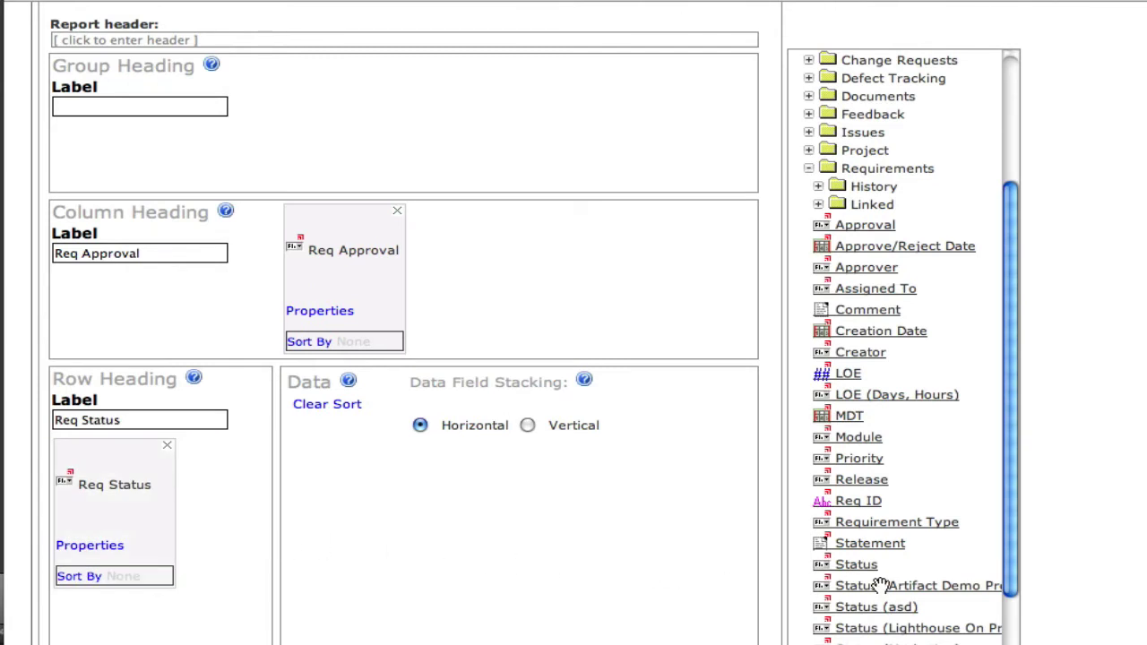
{"action": "scroll", "coordinate": [884, 583], "scroll_direction": "down", "scroll_amount": 4}
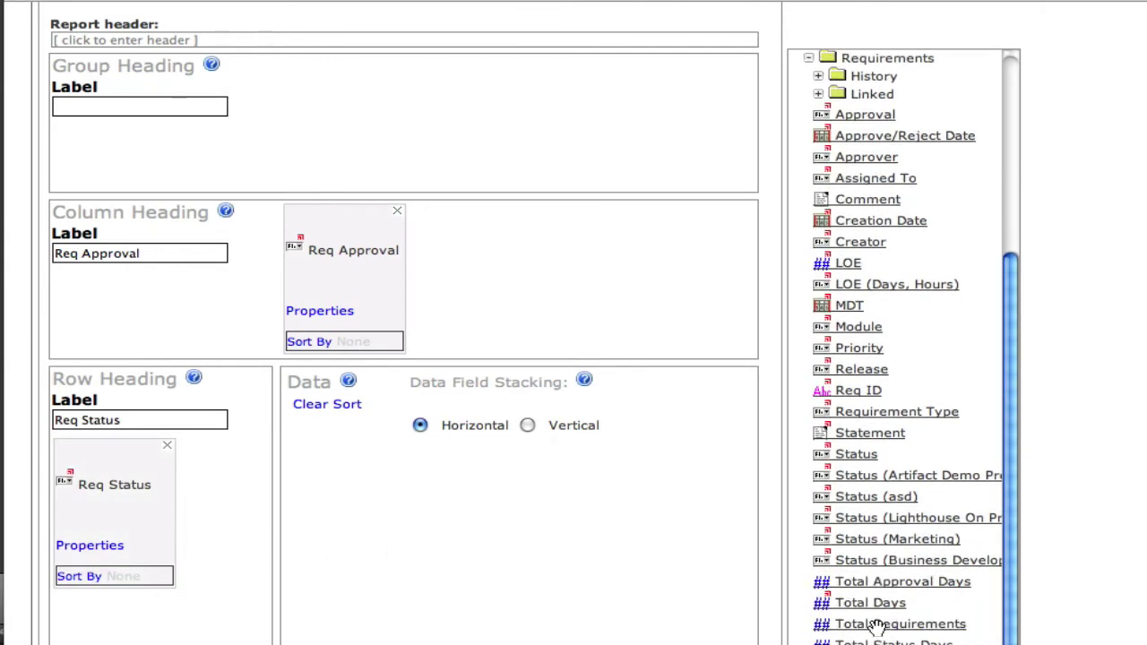
{"action": "left_click_drag", "start_coordinate": [876, 625], "coordinate": [500, 587]}
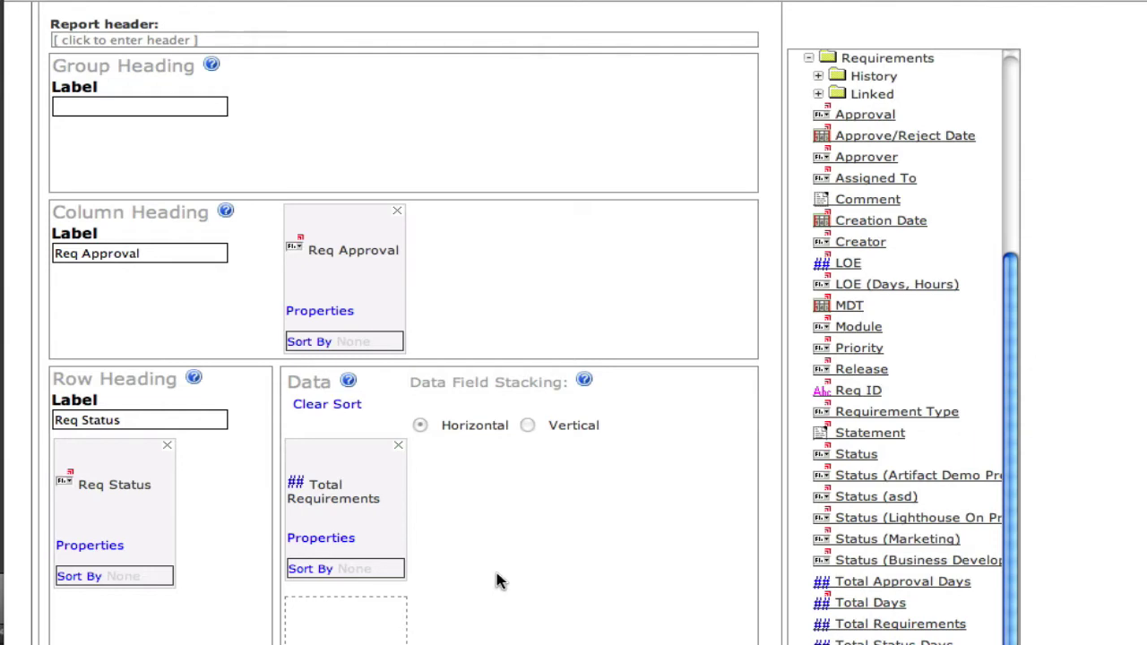
Add the requirement Release field as an Equals report criterion whose value can be changed at runtime.
{"action": "scroll", "coordinate": [497, 580], "scroll_direction": "up", "scroll_amount": 3}
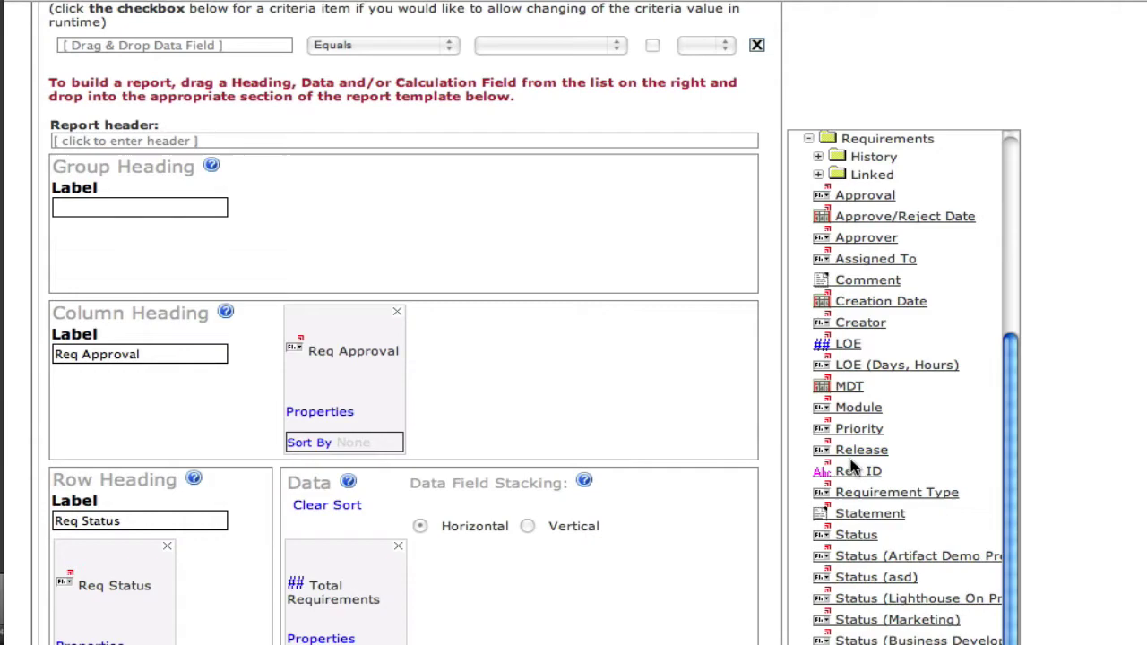
{"action": "left_click_drag", "start_coordinate": [848, 448], "coordinate": [303, 57]}
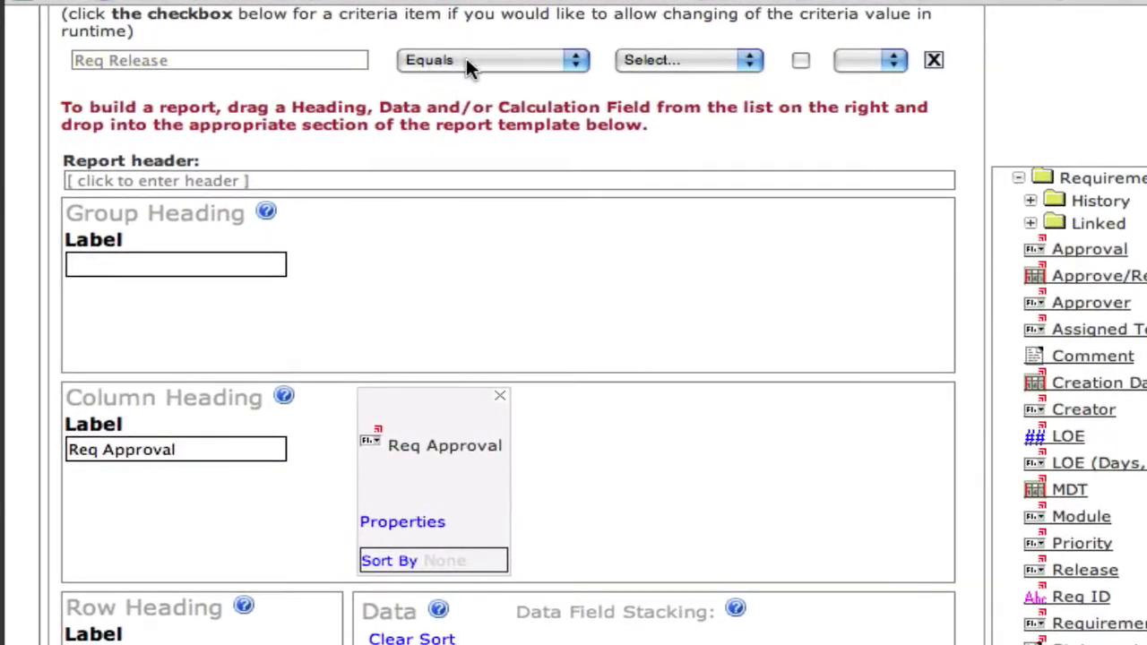
{"action": "left_click", "coordinate": [749, 61]}
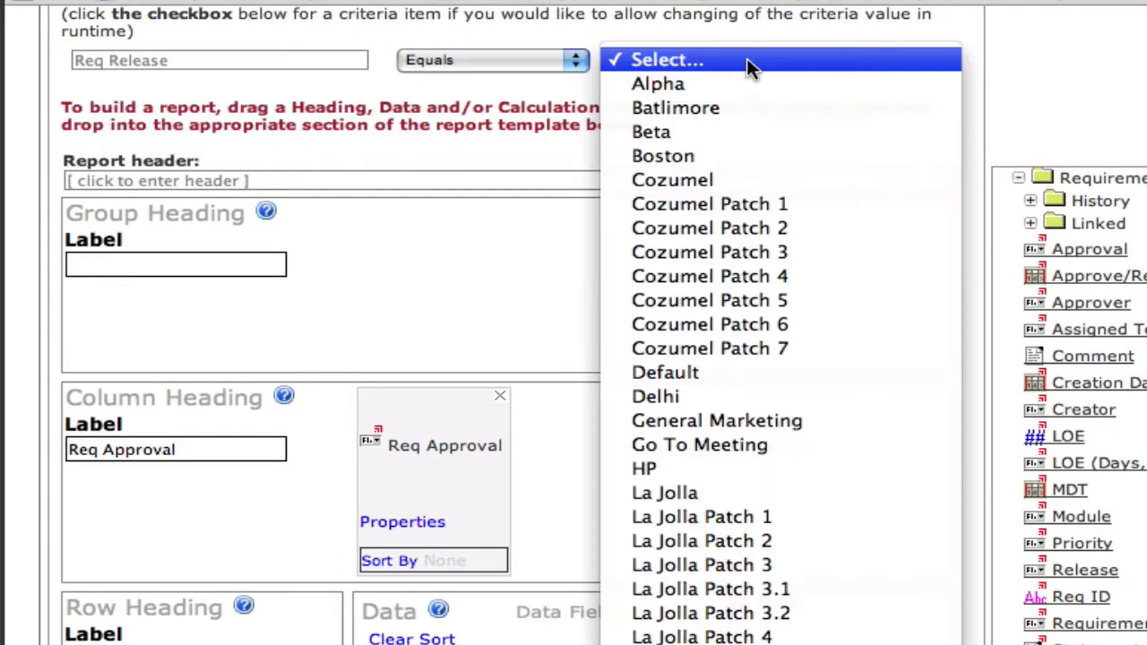
{"action": "left_click", "coordinate": [749, 63]}
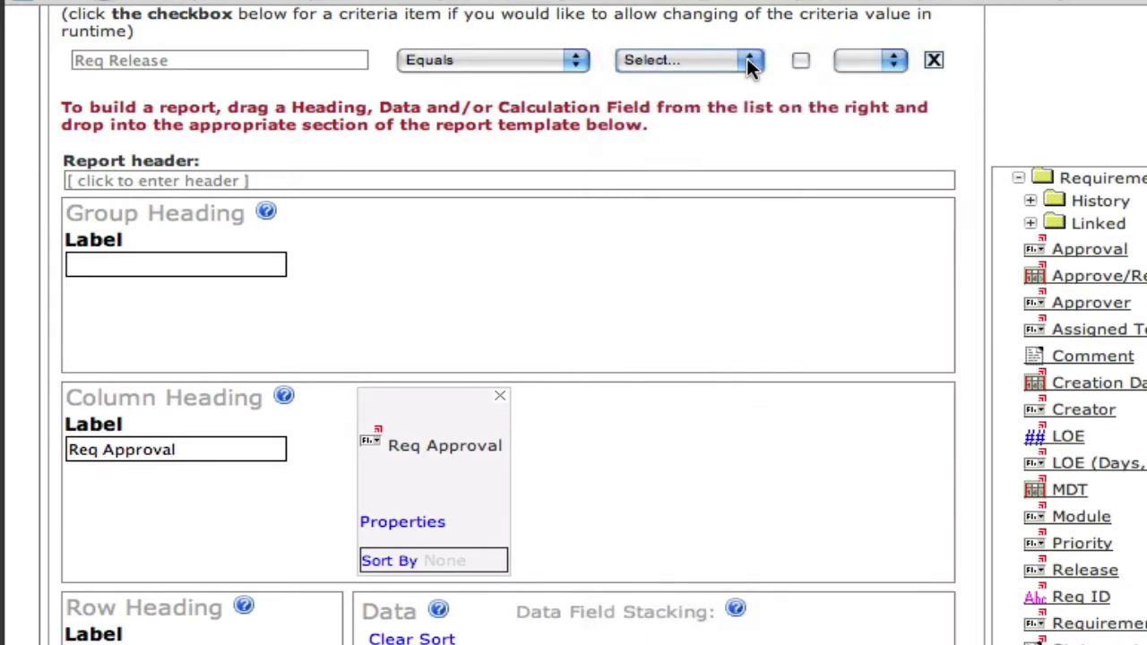
{"action": "left_click", "coordinate": [801, 63]}
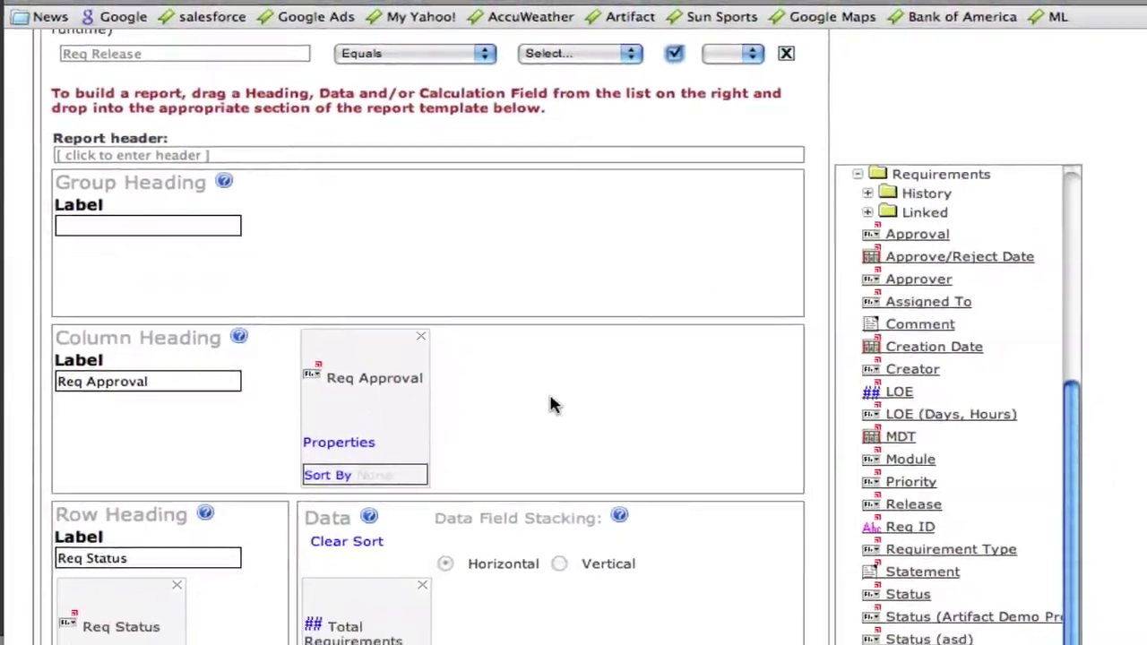
Preview the report for the Product Development - Lighthouse project, execute it, and return to editing.
{"action": "scroll", "coordinate": [550, 402], "scroll_direction": "down", "scroll_amount": 3}
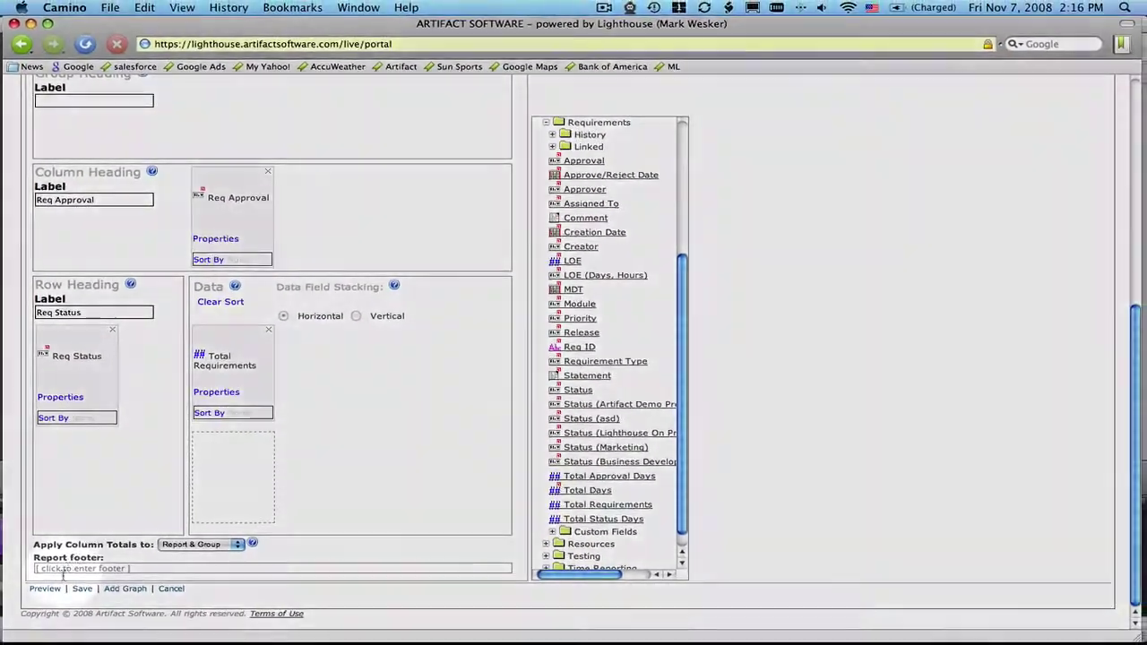
{"action": "left_click", "coordinate": [45, 589]}
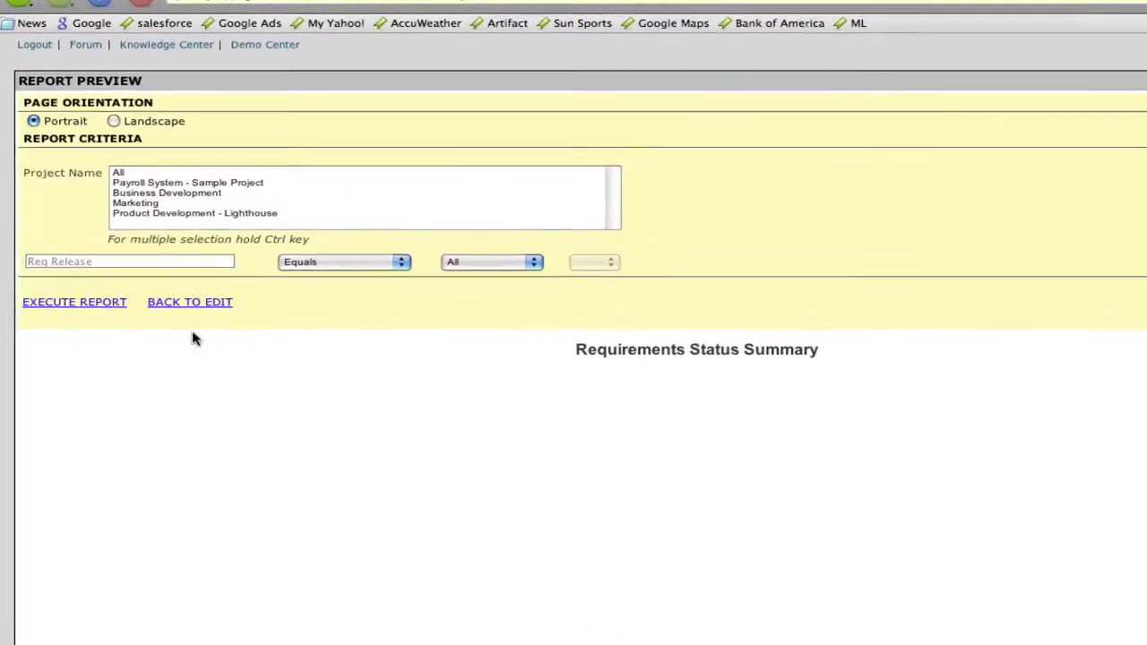
{"action": "left_click", "coordinate": [243, 214]}
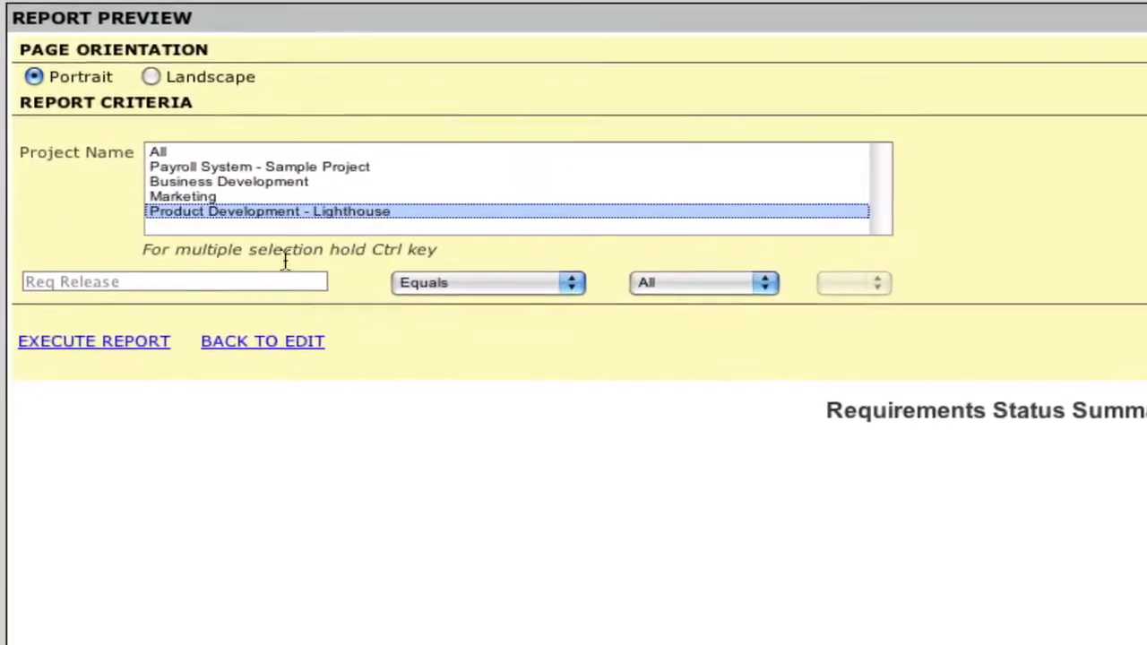
{"action": "left_click", "coordinate": [98, 331]}
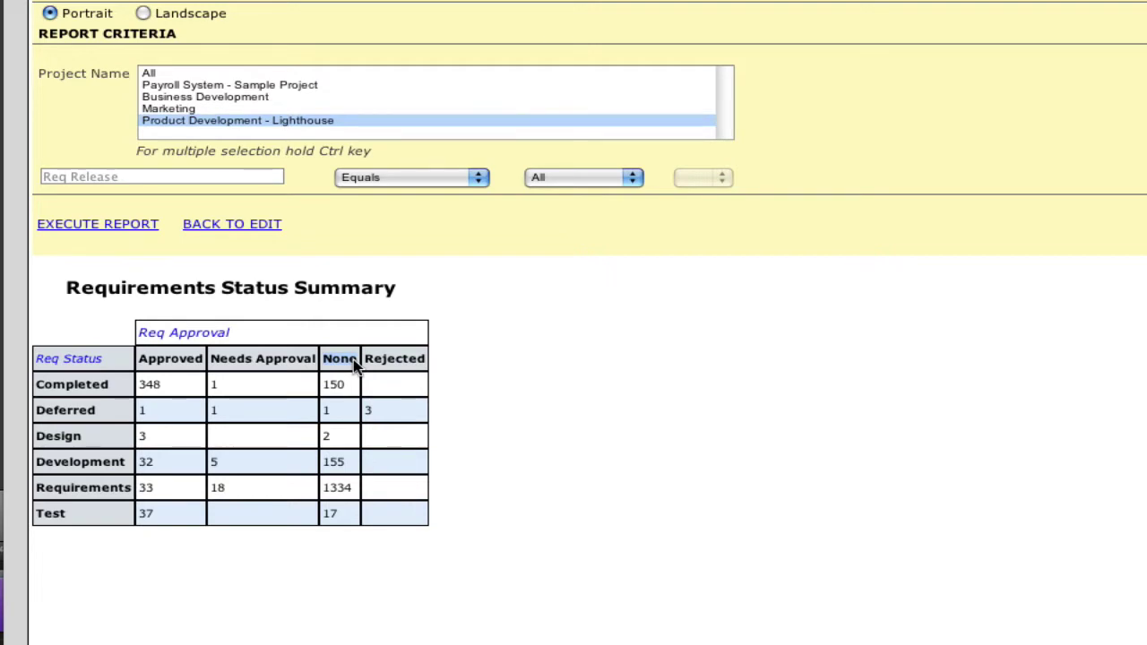
{"action": "left_click", "coordinate": [231, 224]}
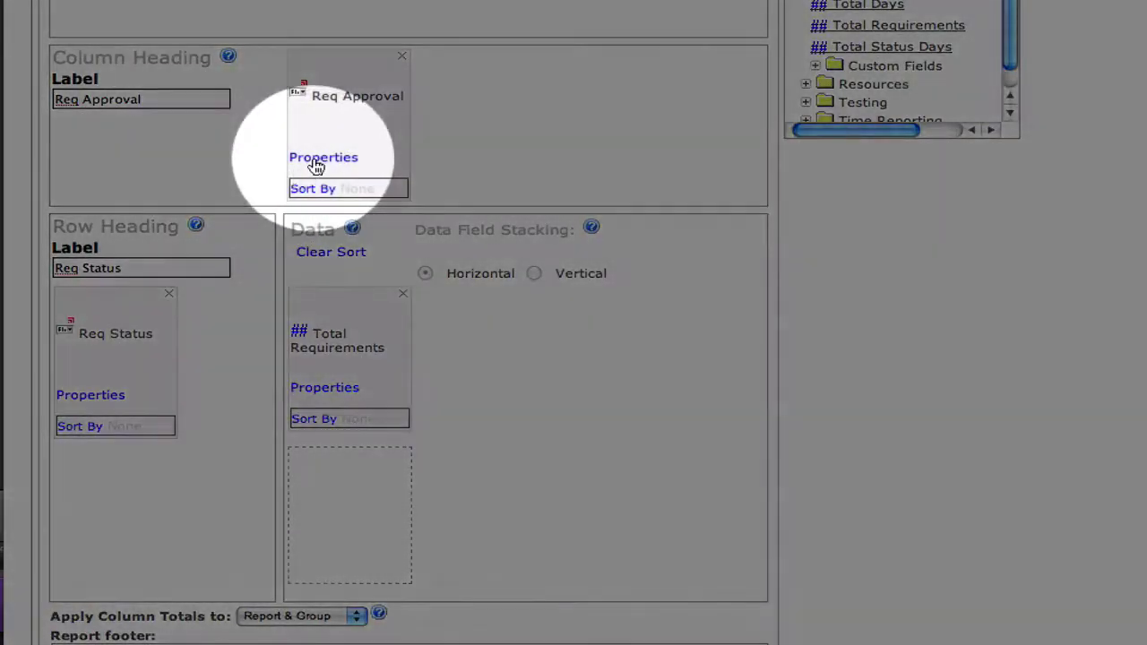
Filter the Req Approval column heading to Not Equals None and save its properties.
{"action": "left_click", "coordinate": [319, 162]}
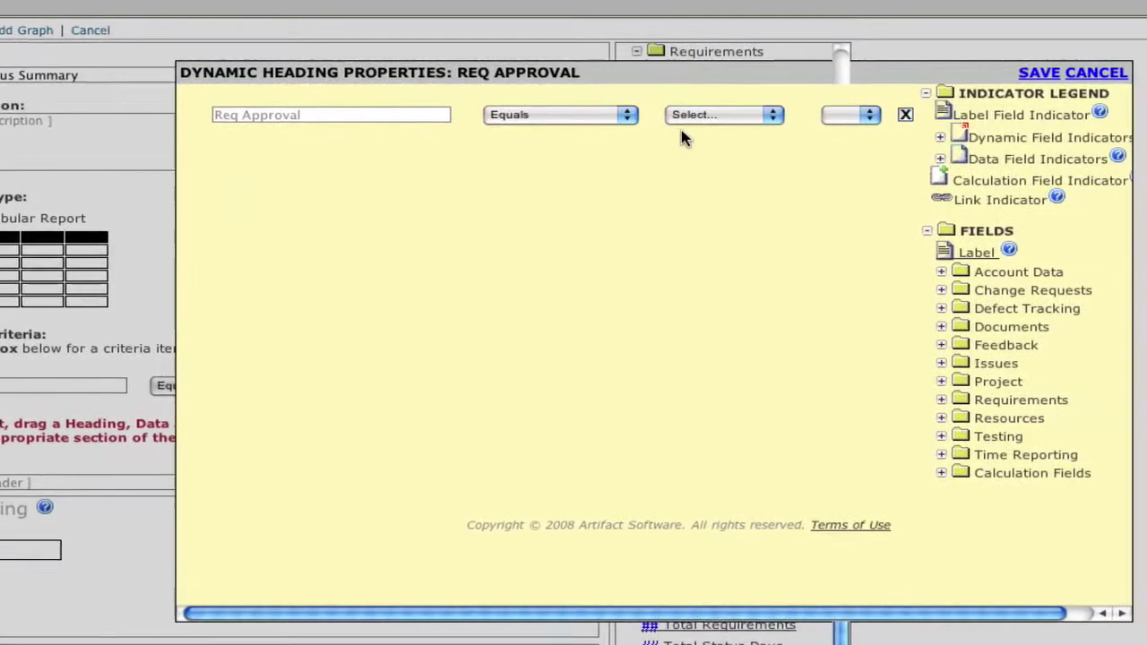
{"action": "left_click", "coordinate": [689, 117]}
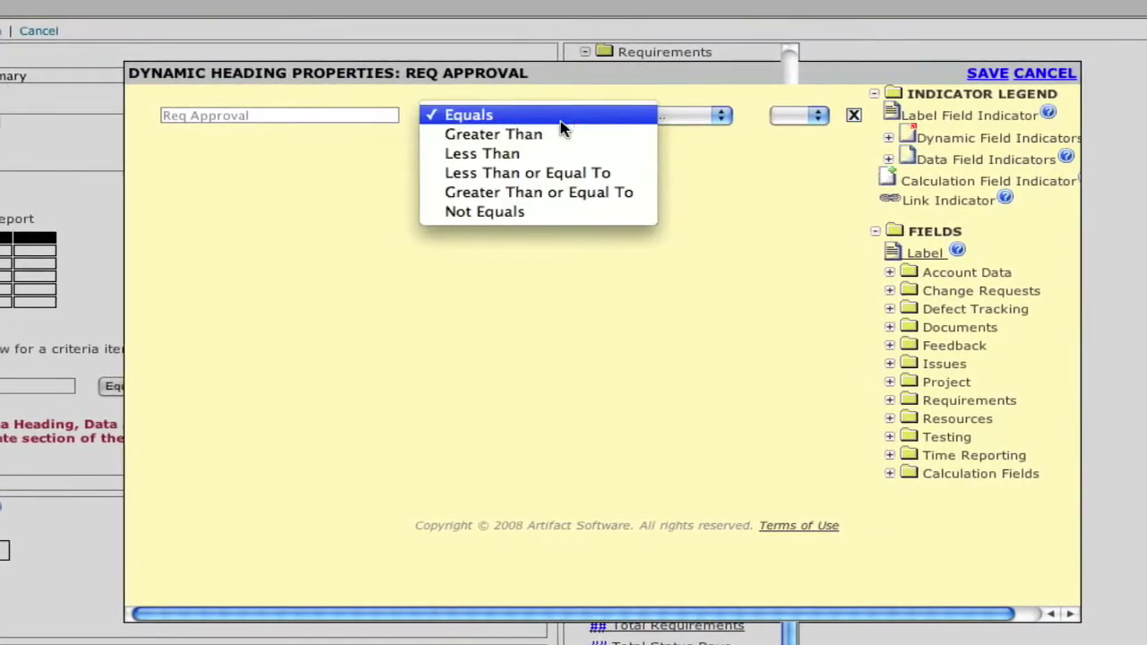
{"action": "left_click", "coordinate": [558, 211]}
{"action": "left_click", "coordinate": [667, 118]}
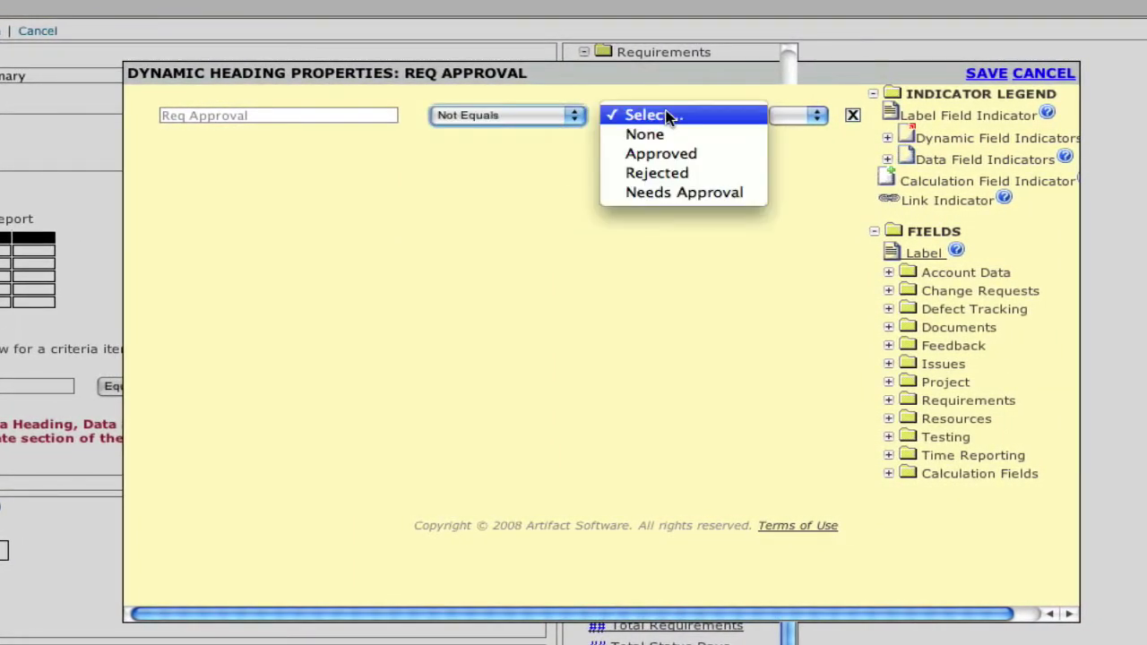
{"action": "left_click", "coordinate": [667, 134]}
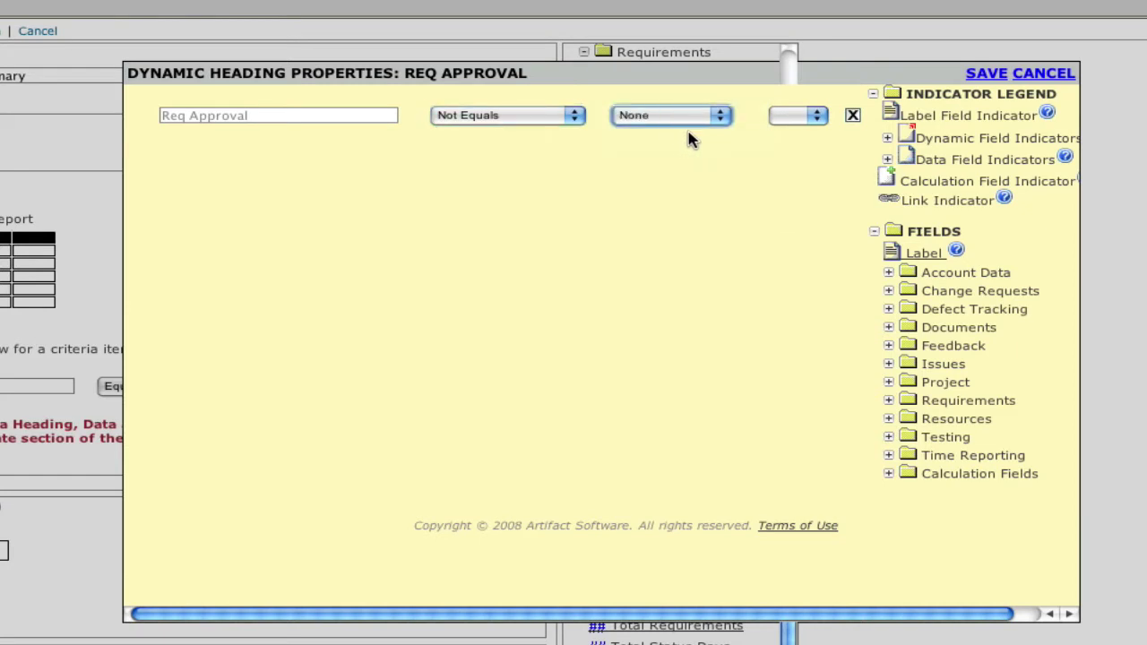
{"action": "left_click", "coordinate": [980, 75]}
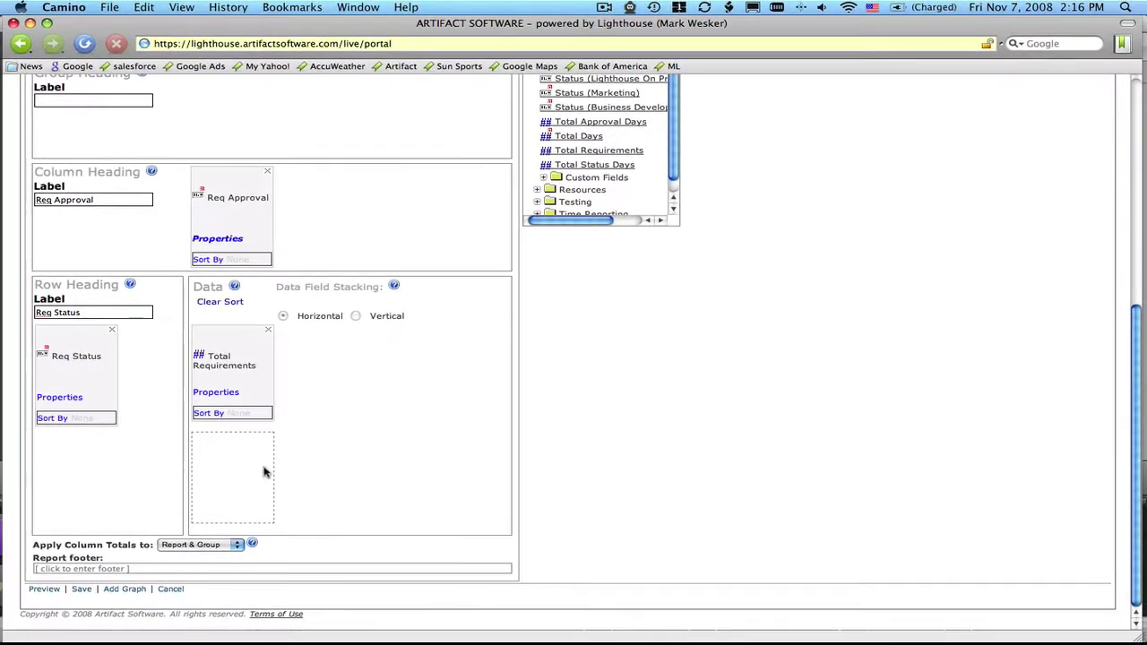
Preview and execute the report with the filtered approval columns, and return to editing.
{"action": "left_click", "coordinate": [45, 590]}
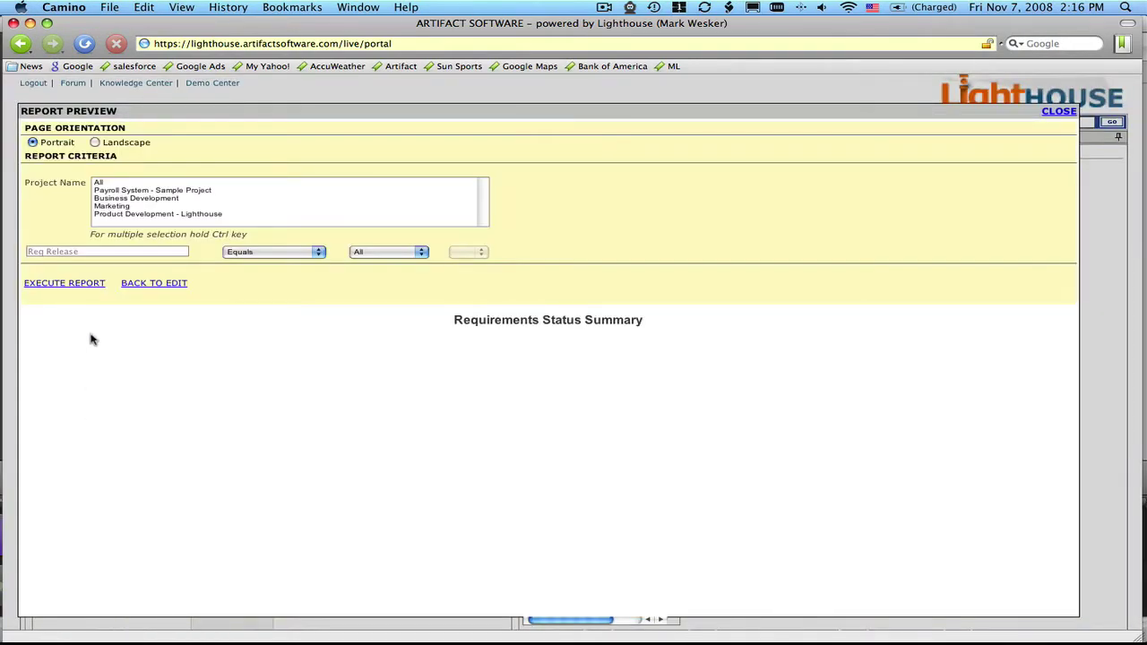
{"action": "left_click", "coordinate": [81, 285]}
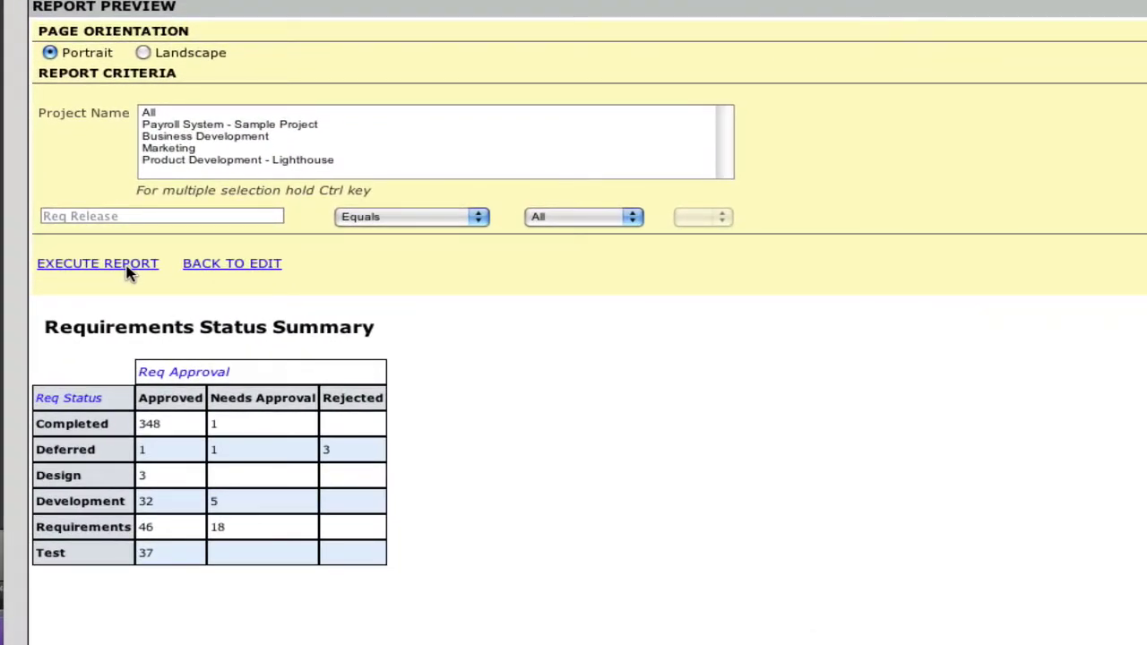
{"action": "left_click", "coordinate": [212, 267]}
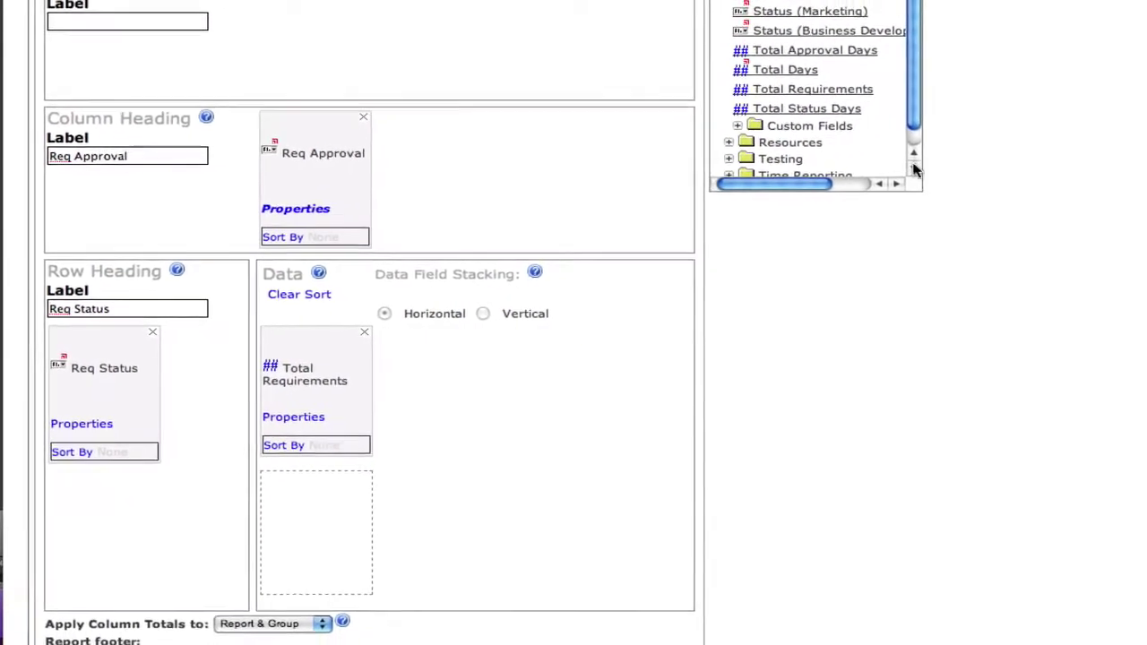
Add the Sum calculation field beneath Total Requirements in the Data section.
{"action": "scroll", "coordinate": [833, 157], "scroll_direction": "down", "scroll_amount": 1}
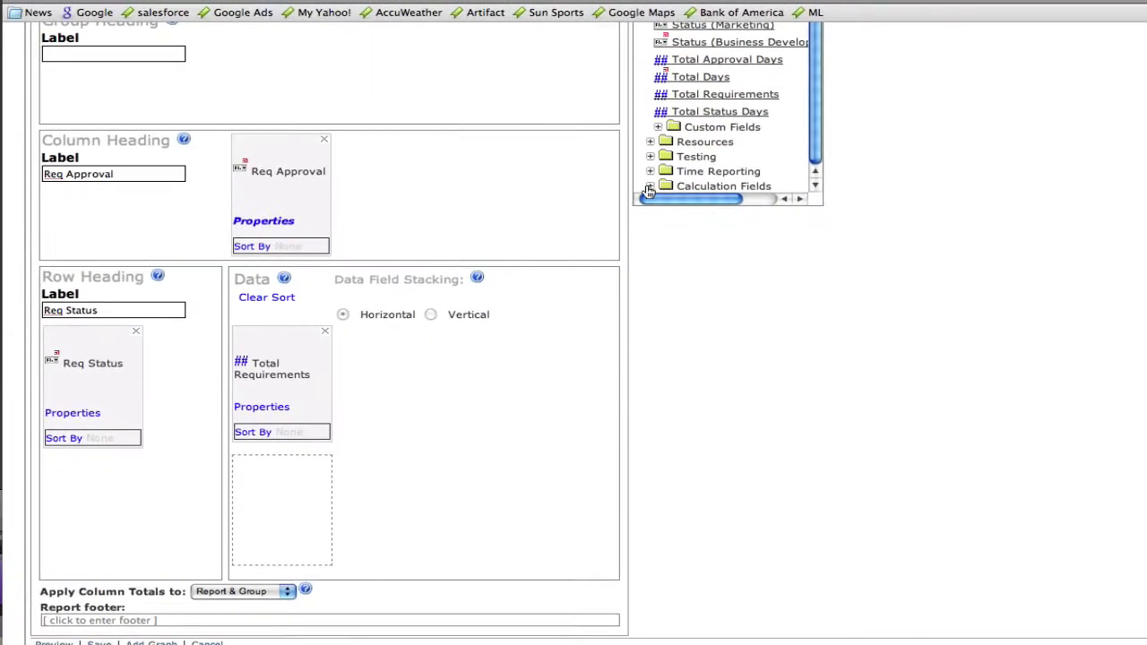
{"action": "left_click", "coordinate": [649, 188]}
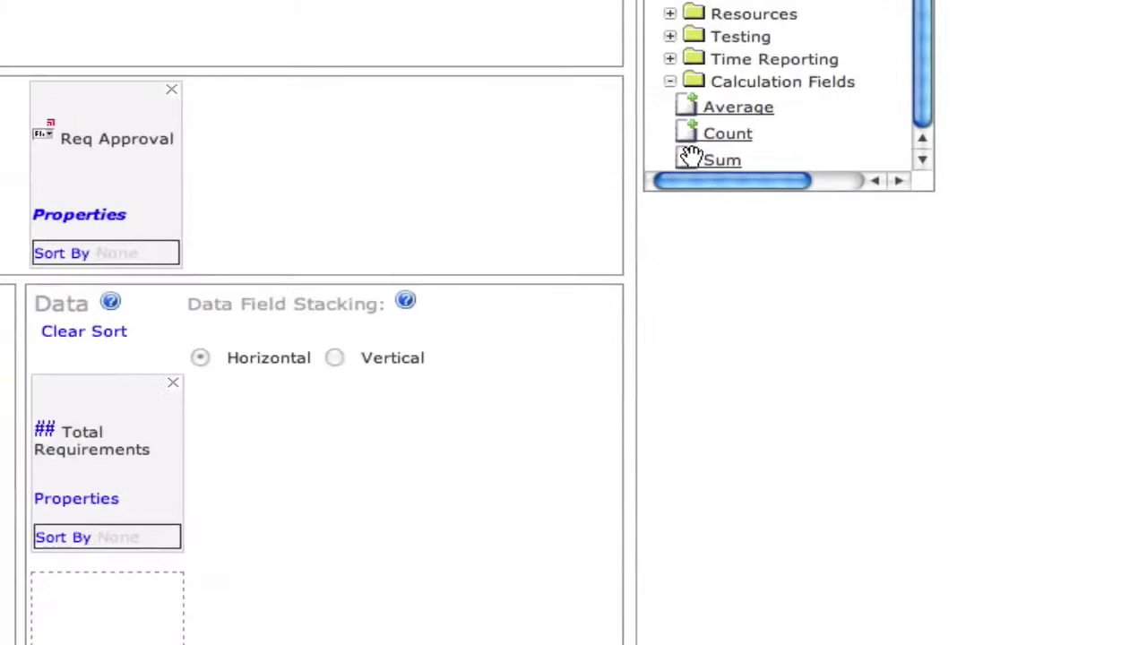
{"action": "left_click_drag", "start_coordinate": [629, 205], "coordinate": [349, 393]}
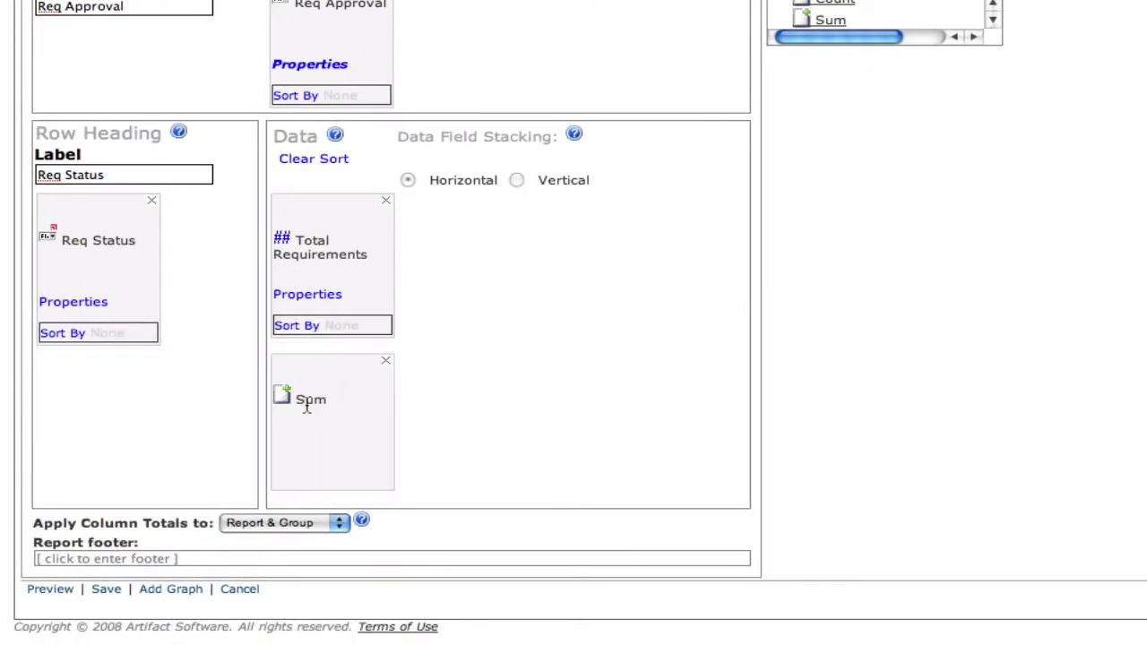
Preview the report with column totals and open the list of requirements behind the Rejected total.
{"action": "left_click", "coordinate": [67, 590]}
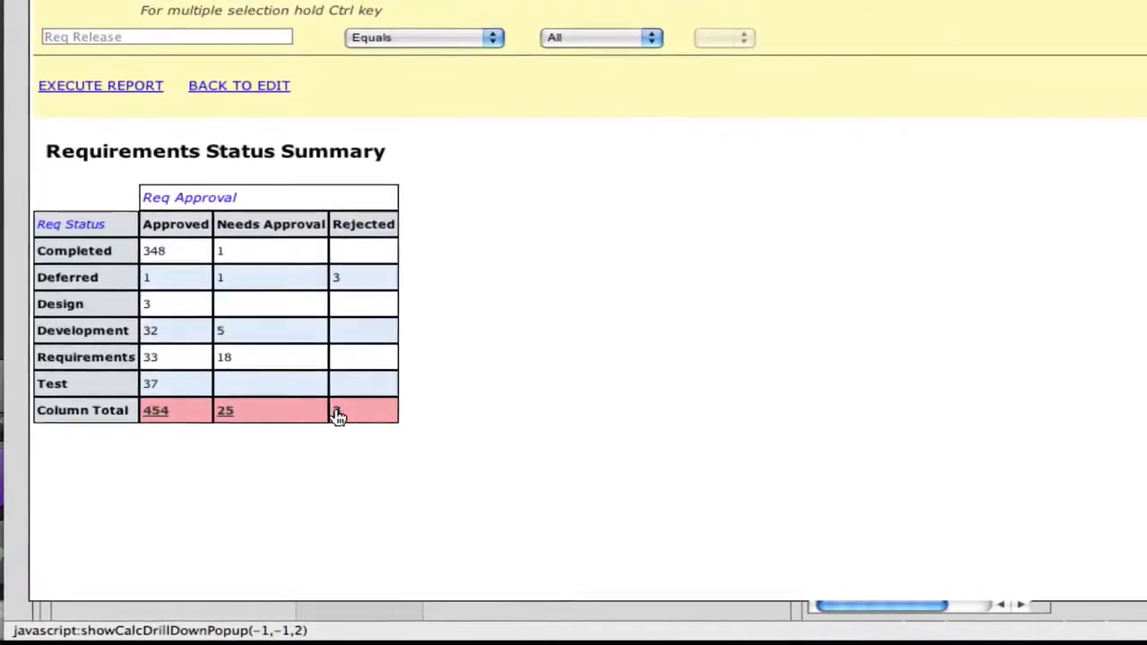
{"action": "left_click", "coordinate": [315, 430]}
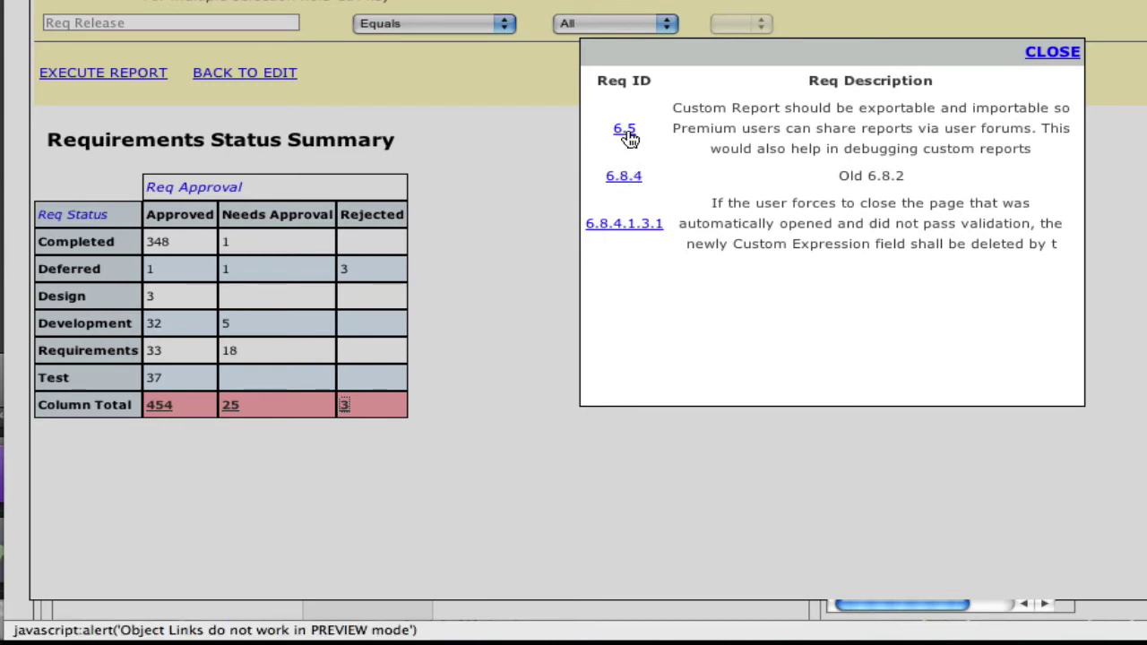
Close the requirements list and save the report, granting all report rights to the Project Manager, User and Executive roles.
{"action": "left_click", "coordinate": [1051, 58]}
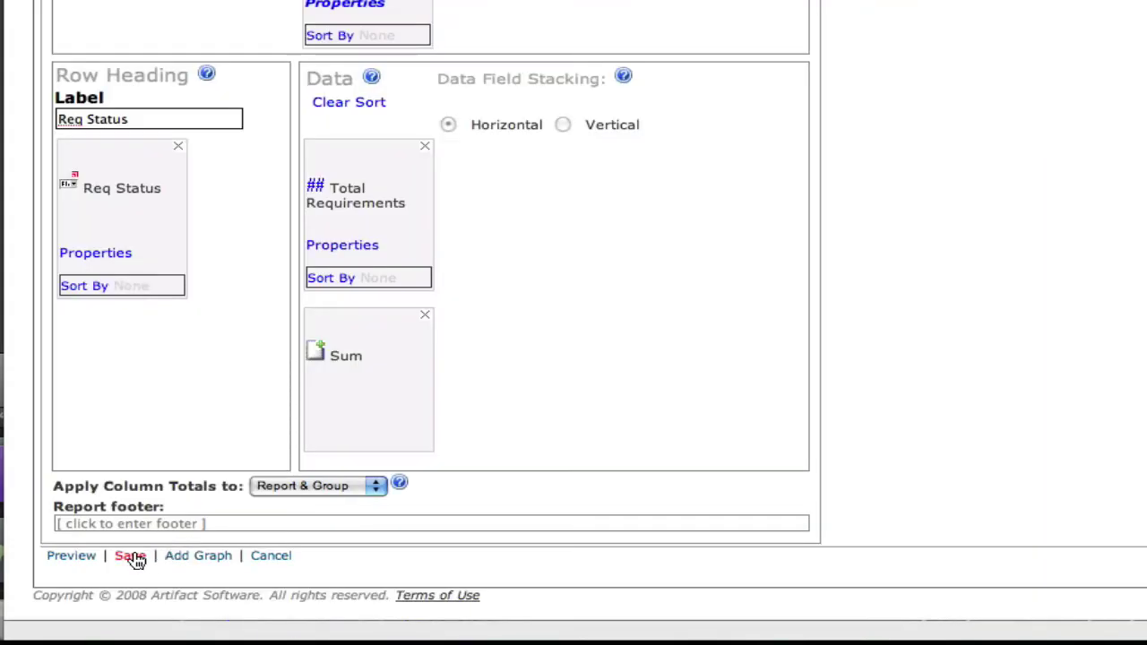
{"action": "left_click", "coordinate": [133, 552]}
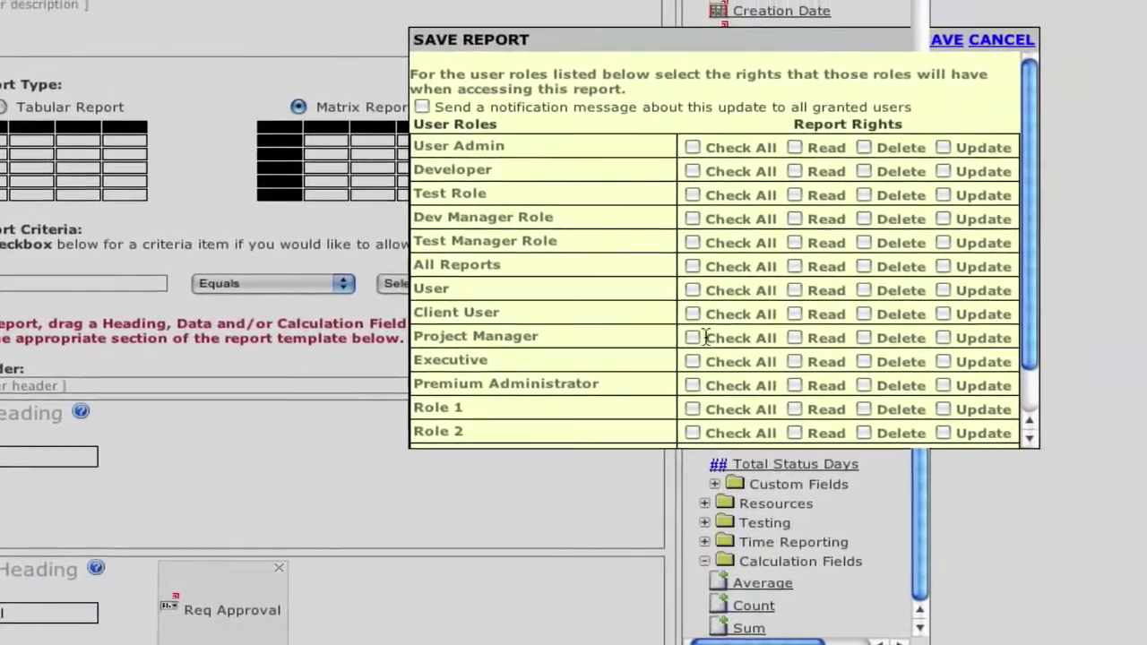
{"action": "left_click", "coordinate": [693, 338]}
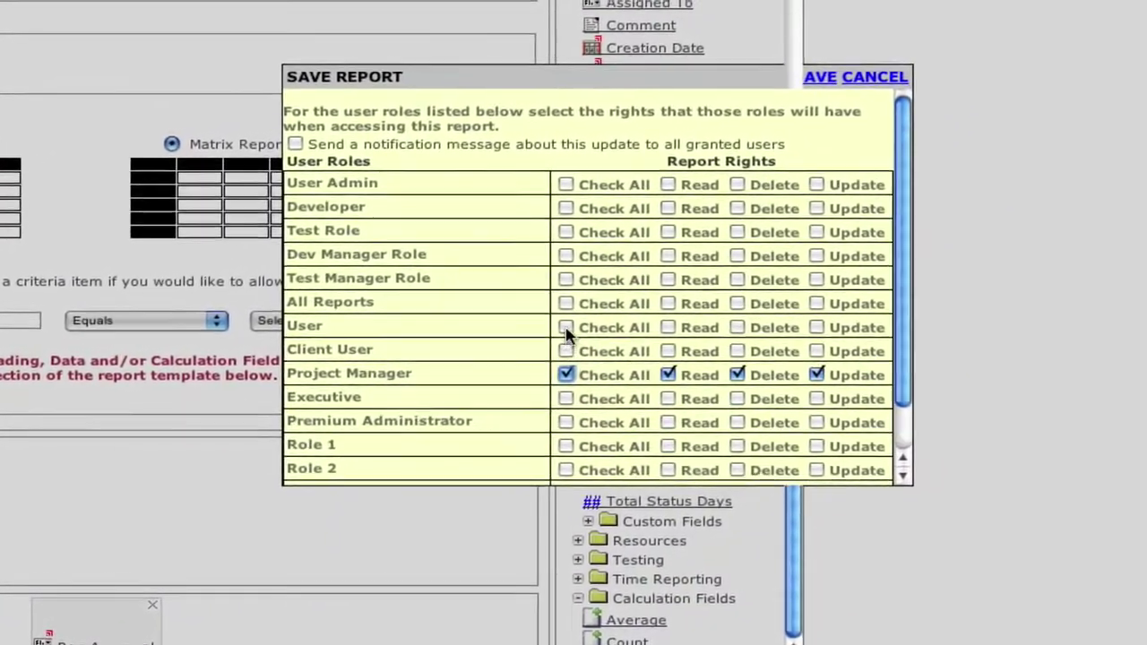
{"action": "left_click", "coordinate": [693, 291]}
{"action": "left_click", "coordinate": [548, 333]}
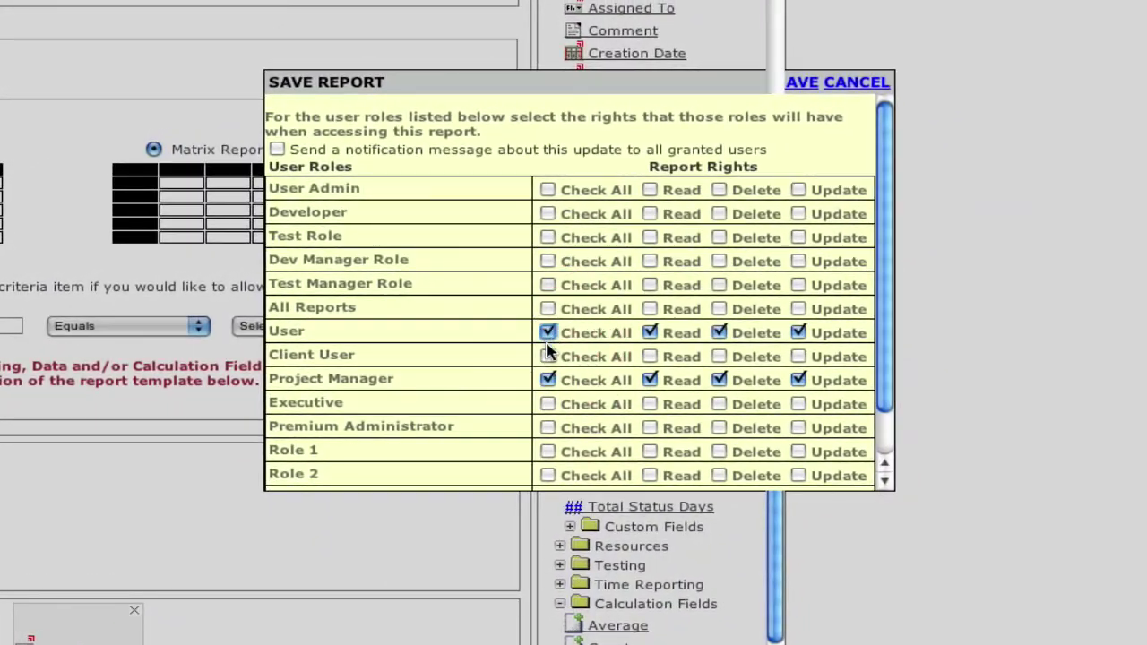
{"action": "left_click", "coordinate": [547, 404]}
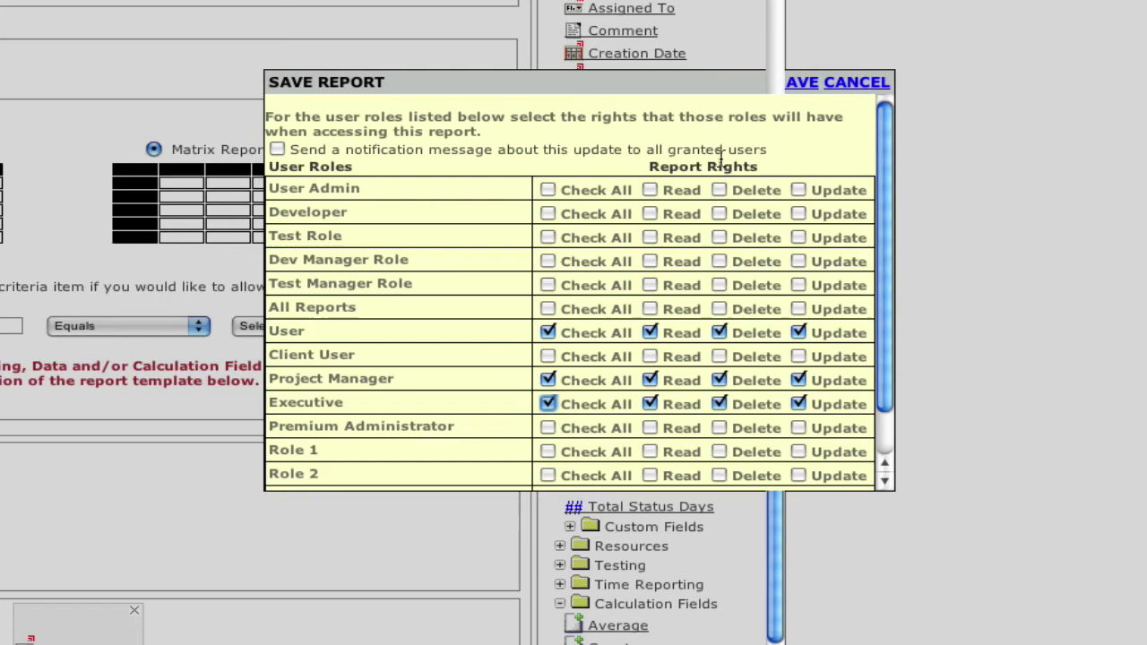
{"action": "left_click", "coordinate": [797, 82]}
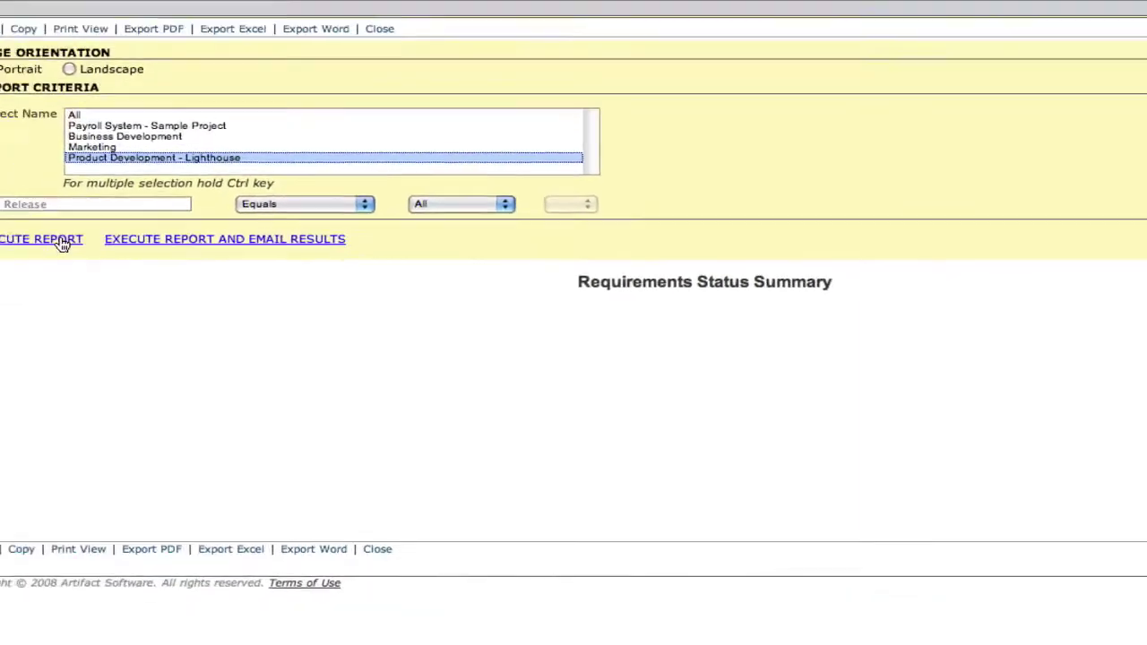
Execute the saved report for all releases, and run it again with Req Release equal to La Jolla Patch 5.
{"action": "left_click", "coordinate": [63, 243]}
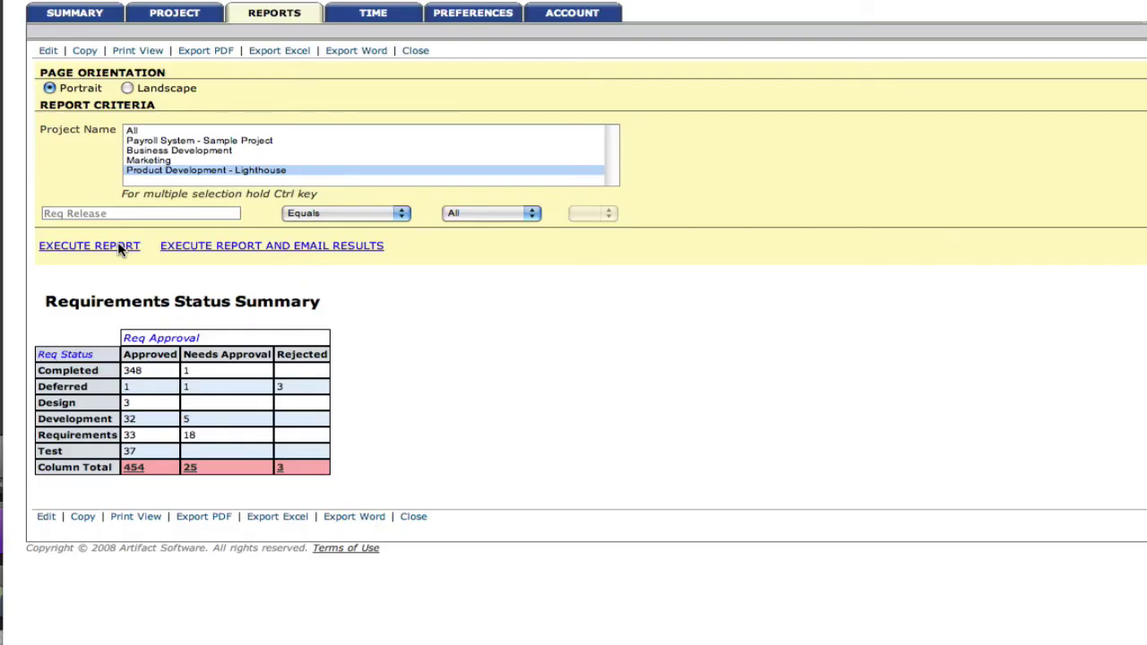
{"action": "left_click", "coordinate": [528, 216]}
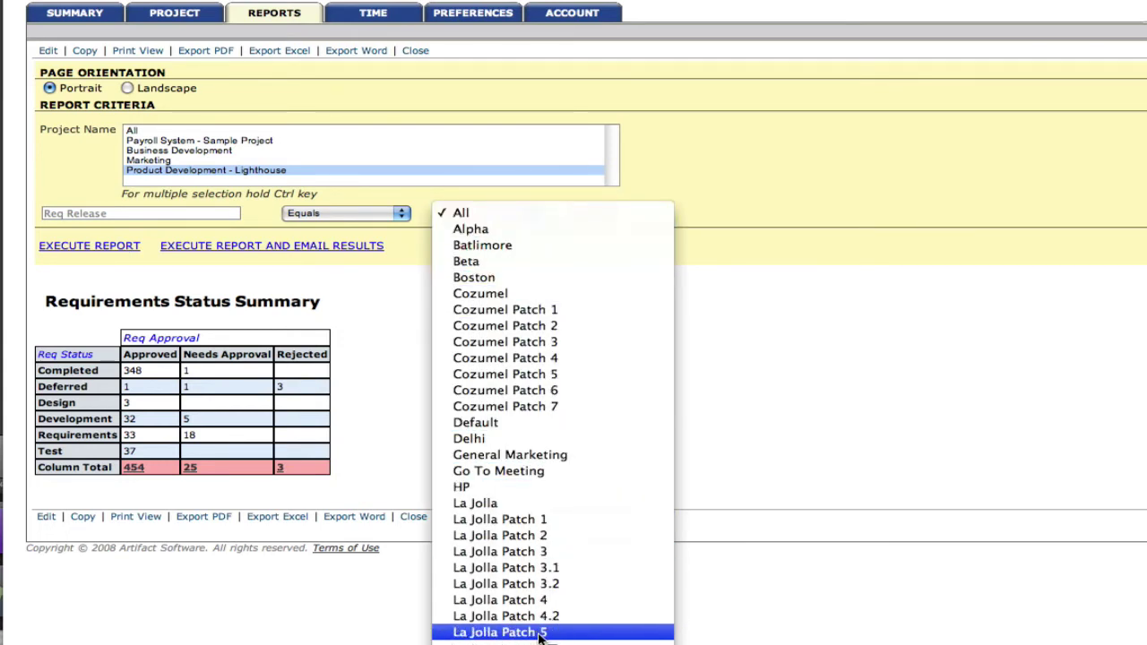
{"action": "left_click", "coordinate": [539, 632]}
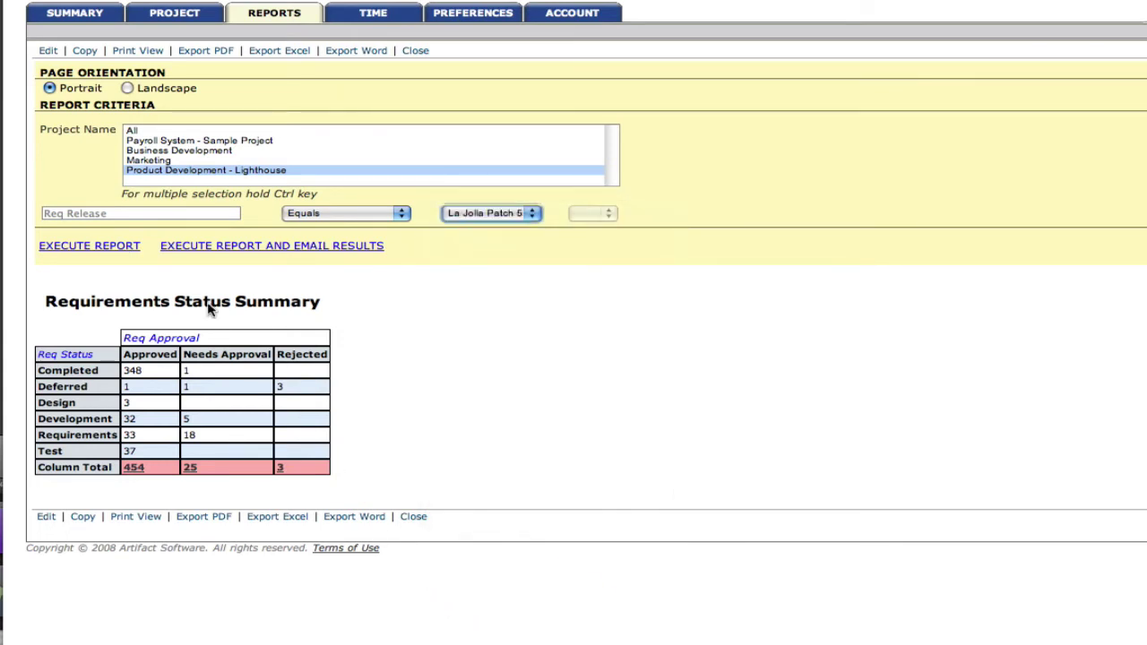
{"action": "left_click", "coordinate": [106, 249]}
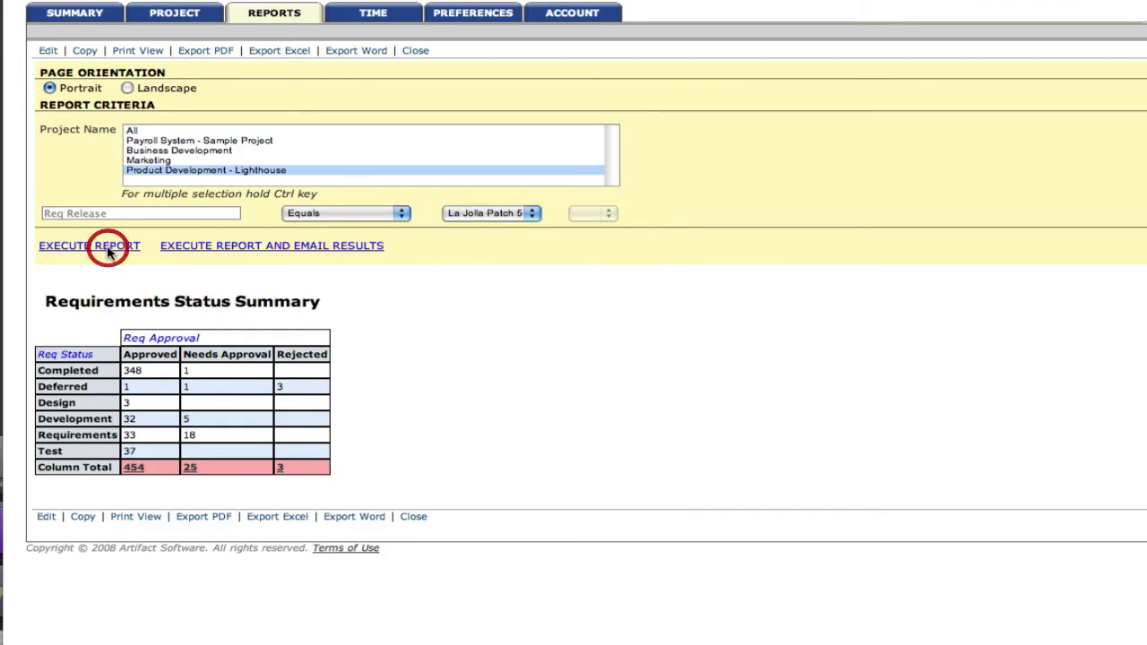